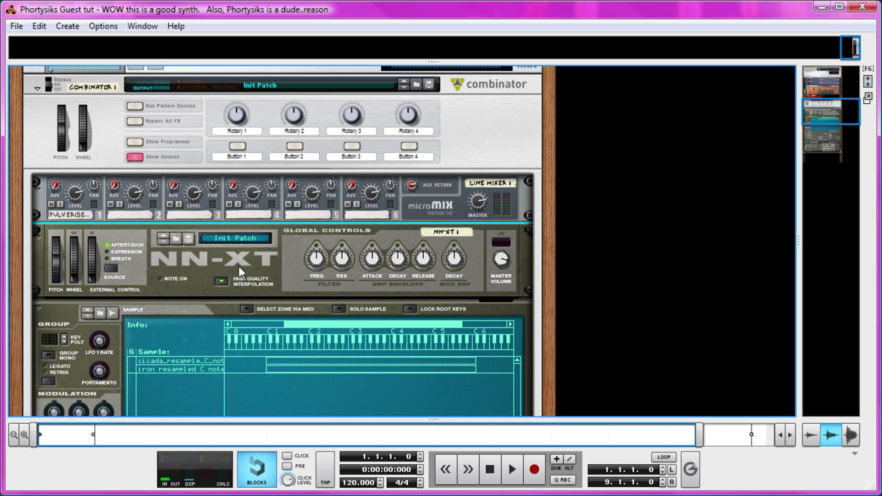
scroll(232, 289, "down", 3)
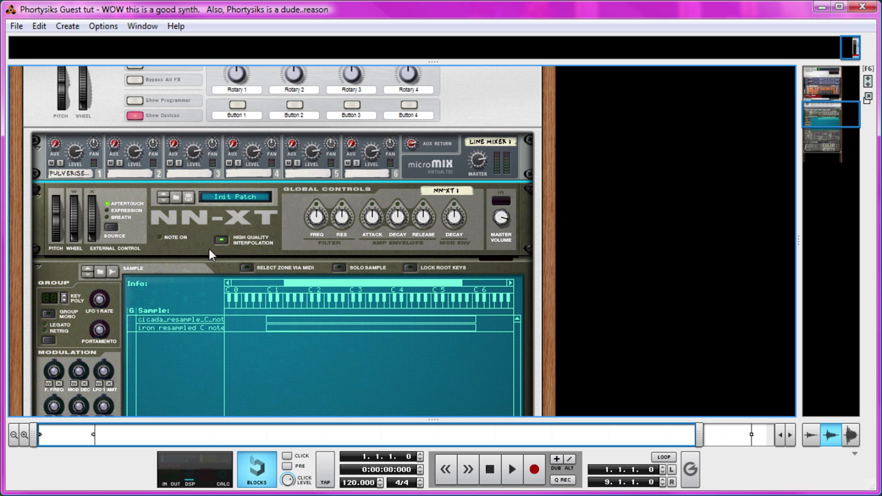
right_click(174, 357)
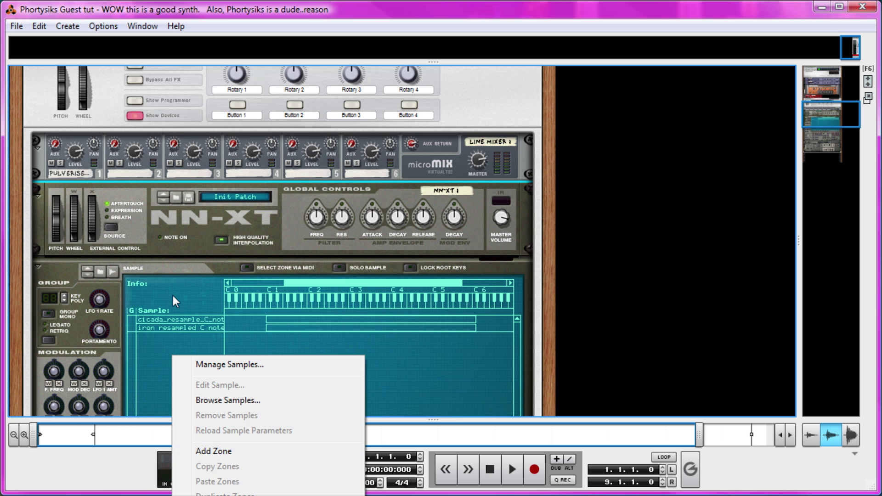
left_click(160, 344)
scroll(200, 285, "down", 10)
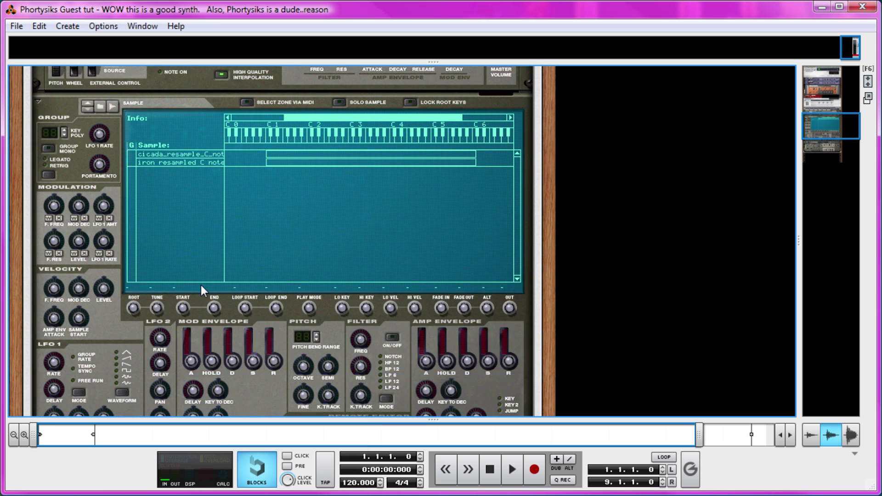
scroll(201, 276, "up", 5)
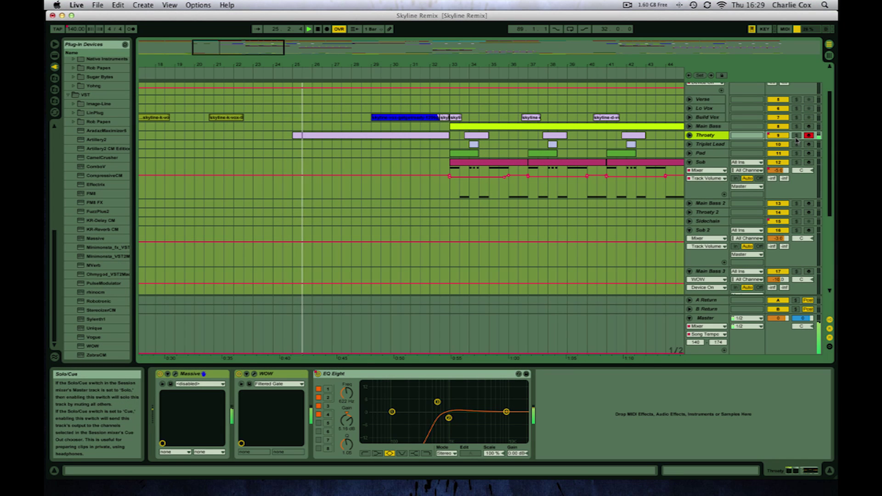
left_click(602, 198)
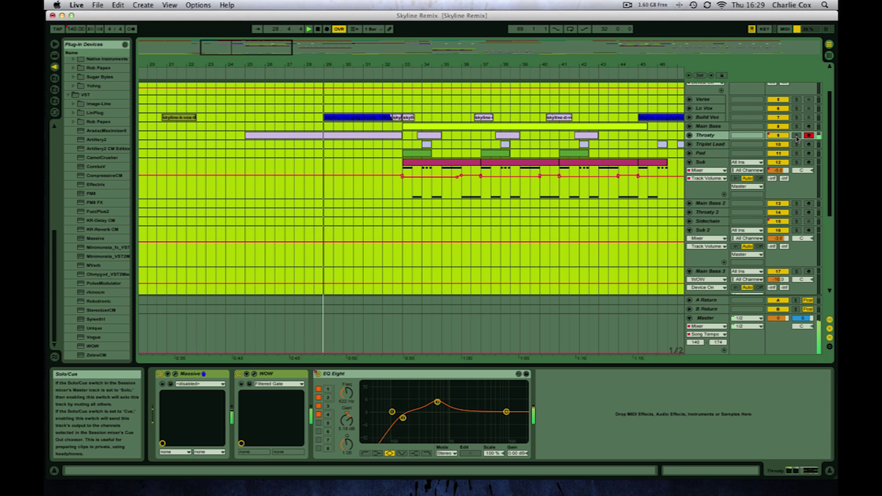
left_click(797, 138)
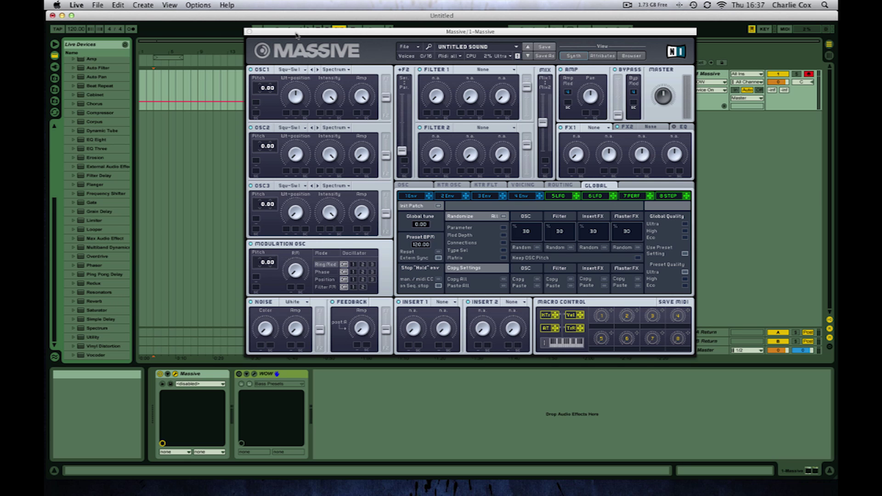
Step: Set oscillator 1 of Massive to the Cicada wavetable and raise its Wt-position past the midpoint
left_click_drag(296, 36, 294, 41)
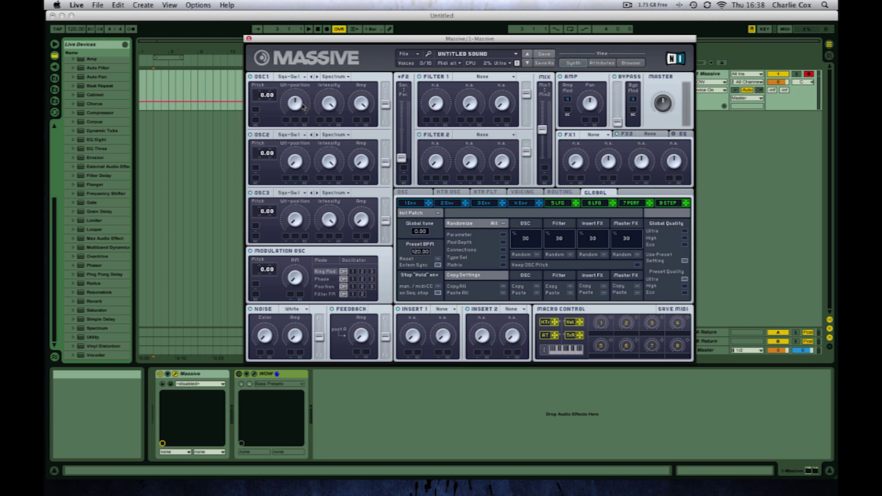
left_click(298, 77)
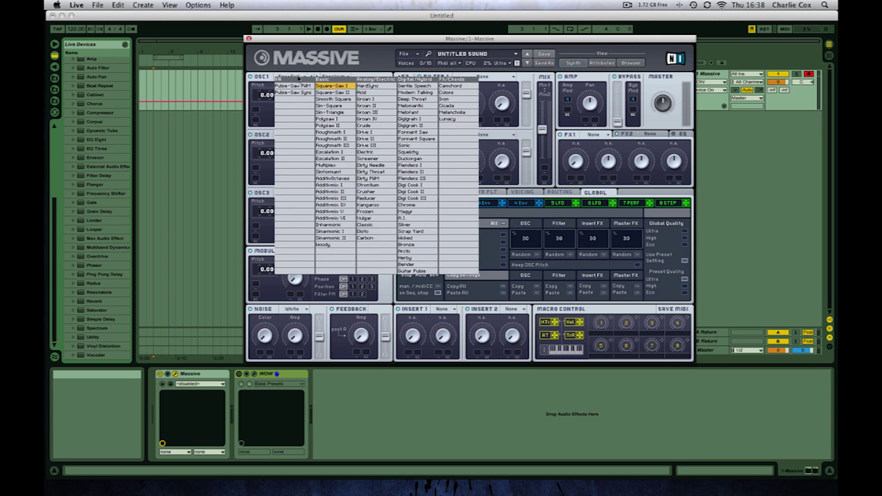
left_click(456, 106)
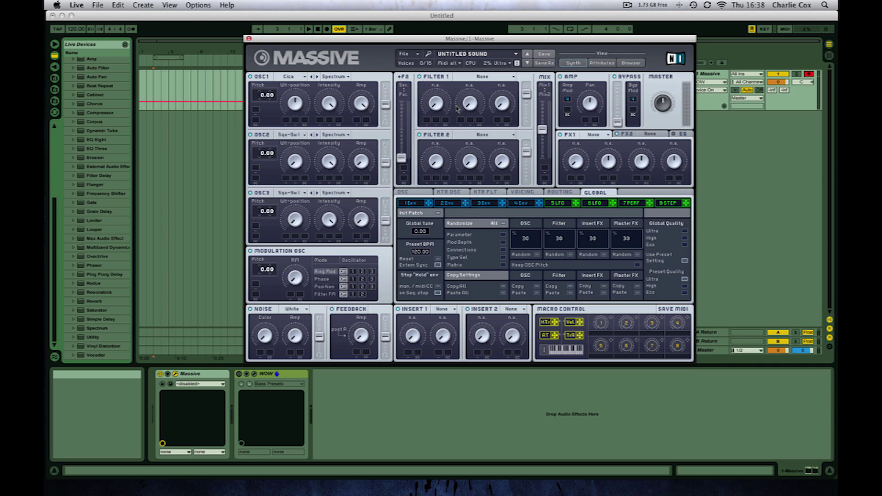
left_click(295, 108)
left_click_drag(295, 110, 291, 93)
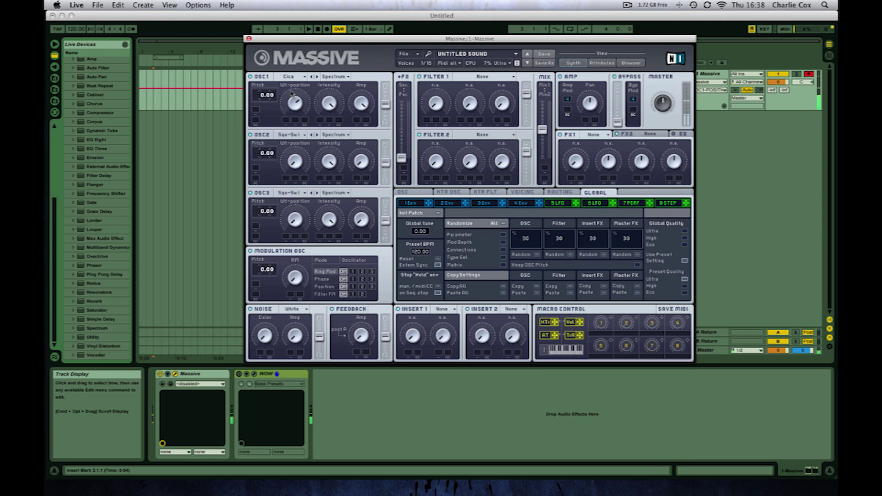
Step: Set oscillator 2 to the Iron wavetable in Bend -/+ mode with its Wt-position turned fully up
left_click(294, 136)
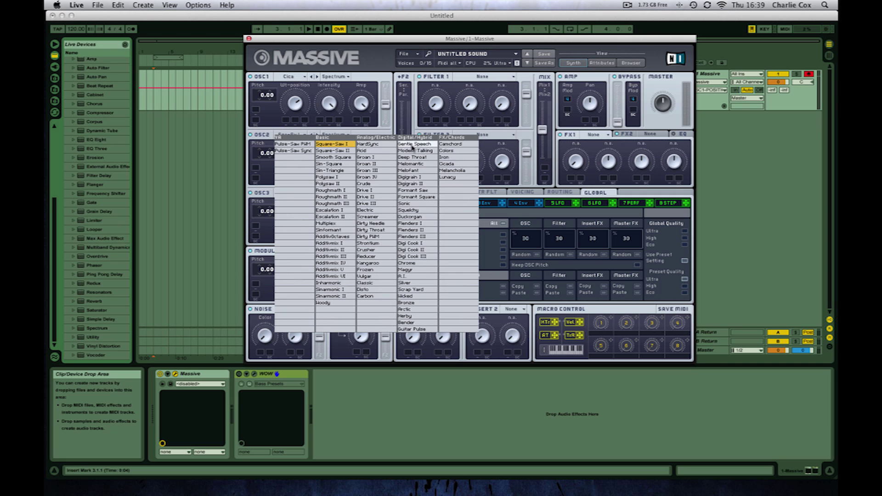
left_click(446, 157)
left_click(361, 162)
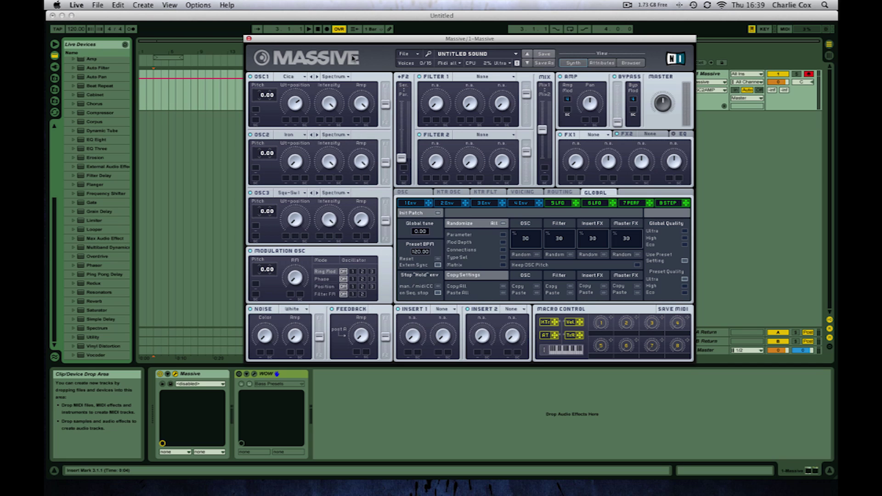
left_click(295, 163)
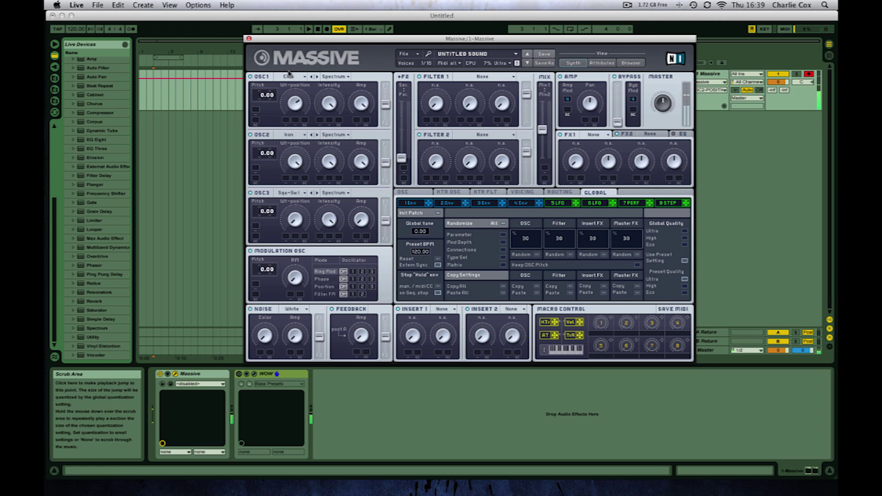
left_click(335, 135)
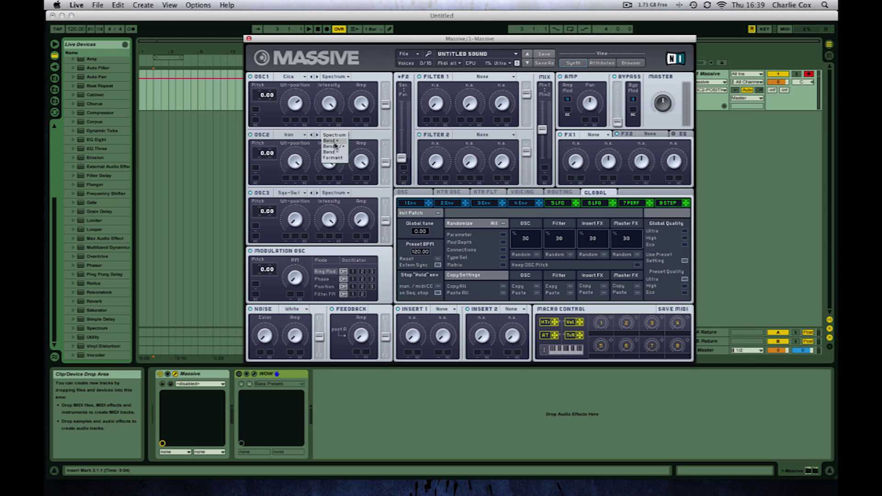
left_click(337, 146)
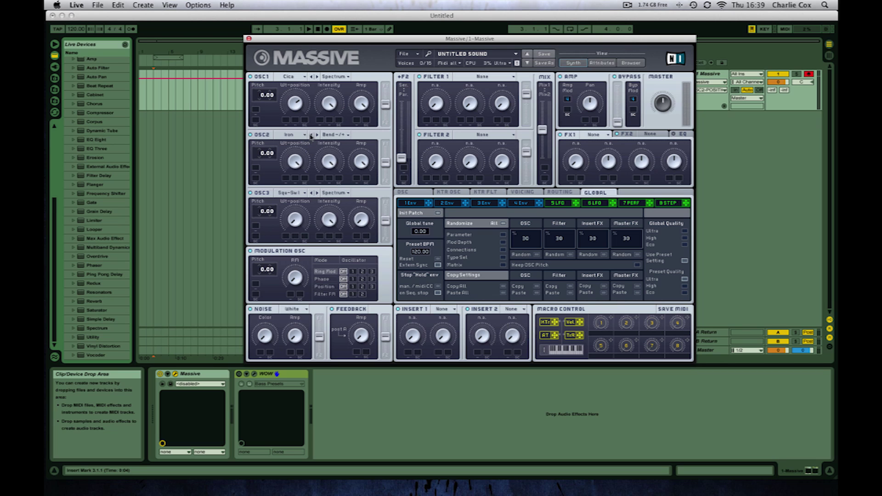
Step: Raise the filter routing fader fully to serial and lower the filter mix fader fully to Mix 2
left_click_drag(401, 159, 402, 98)
left_click_drag(542, 131, 543, 171)
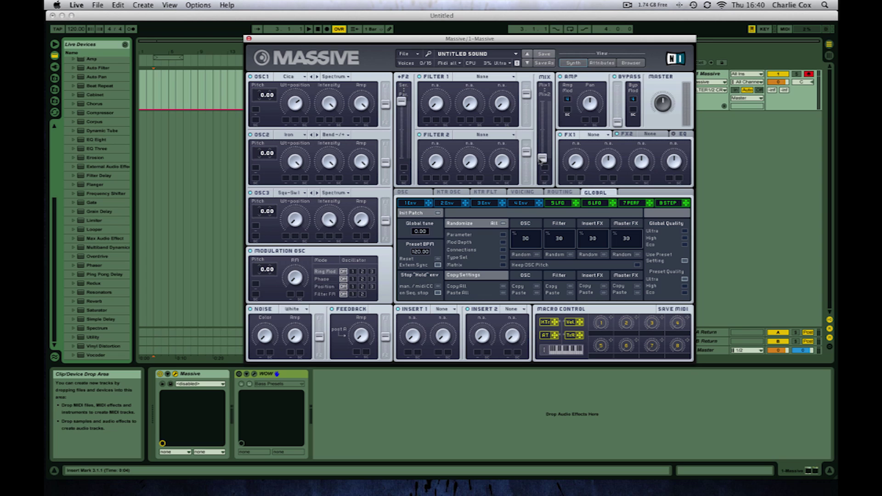
Step: Set Filter 1 to the Scream type and adjust its Cutoff and Scream amounts
left_click(481, 77)
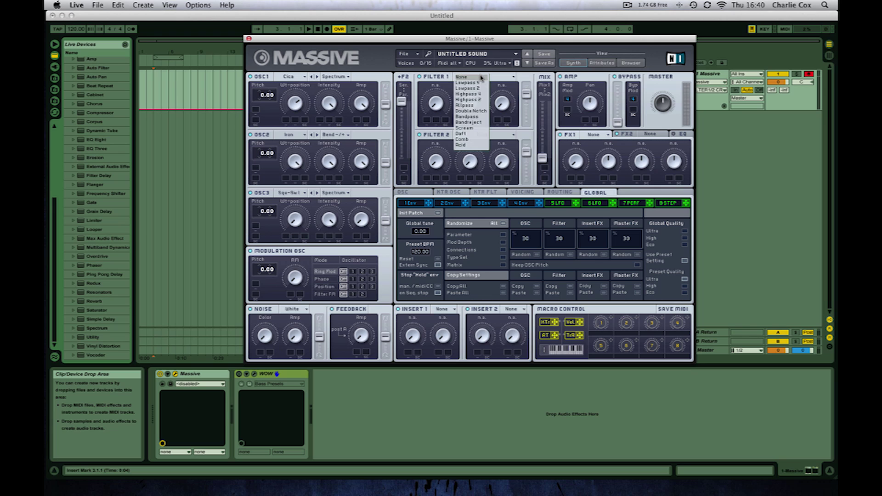
left_click(469, 128)
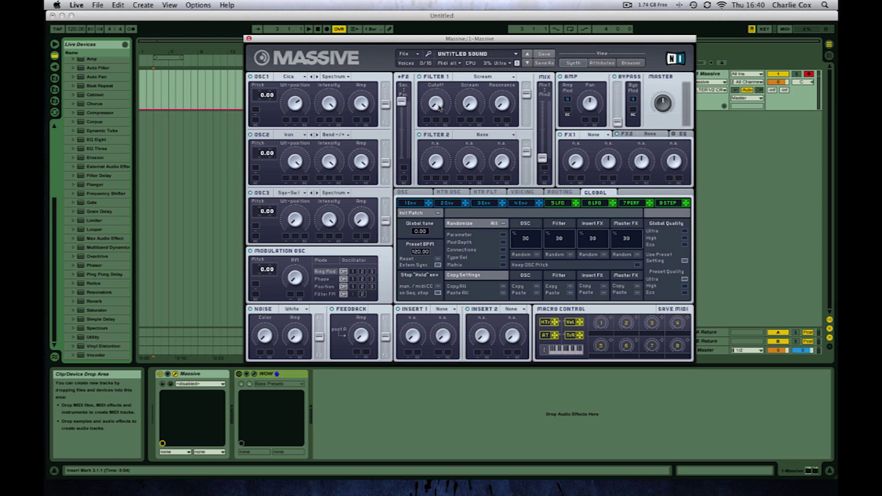
left_click_drag(438, 109, 469, 104)
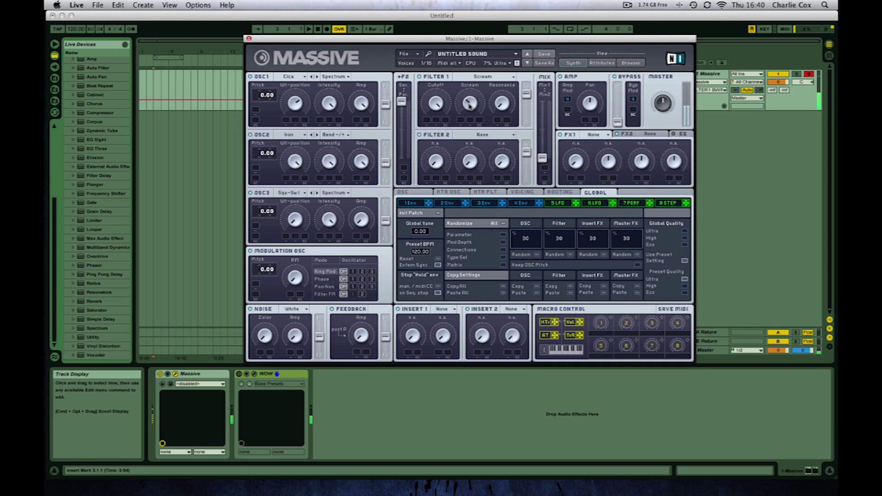
left_click_drag(469, 109, 468, 106)
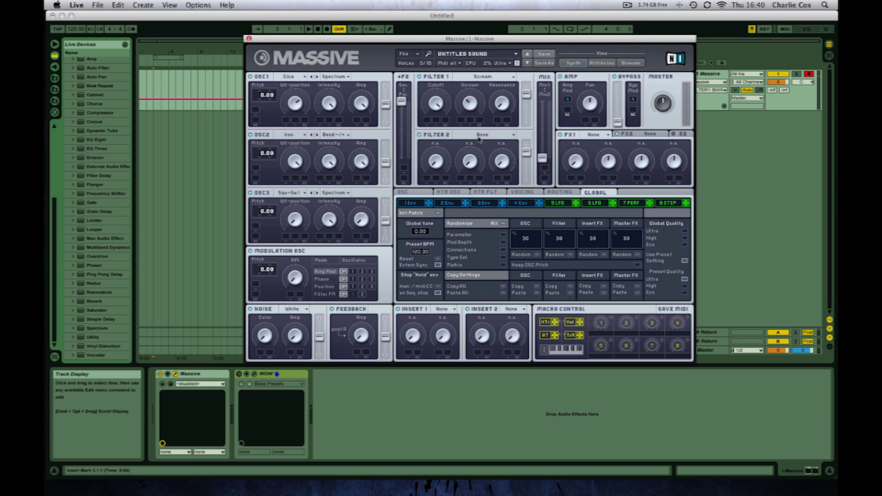
Step: Set Filter 2 to the Lowpass 4 type and adjust its Cutoff
left_click(479, 135)
left_click(477, 155)
left_click_drag(436, 167, 436, 158)
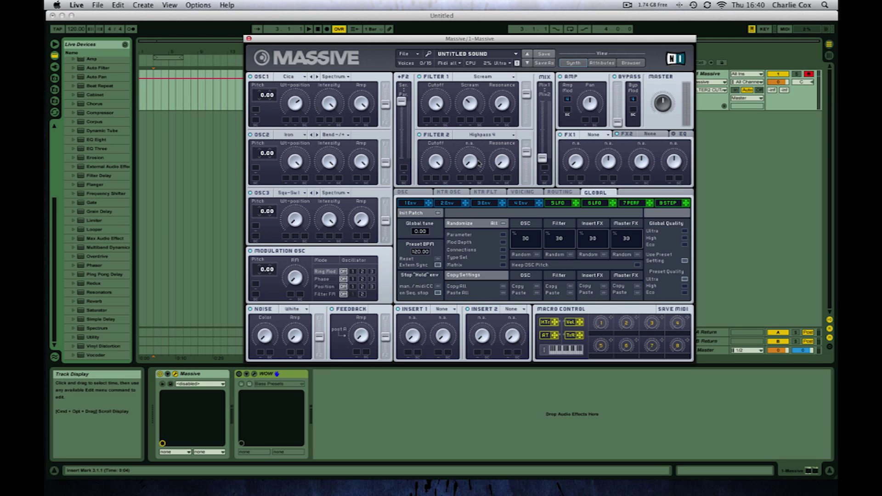
left_click(491, 137)
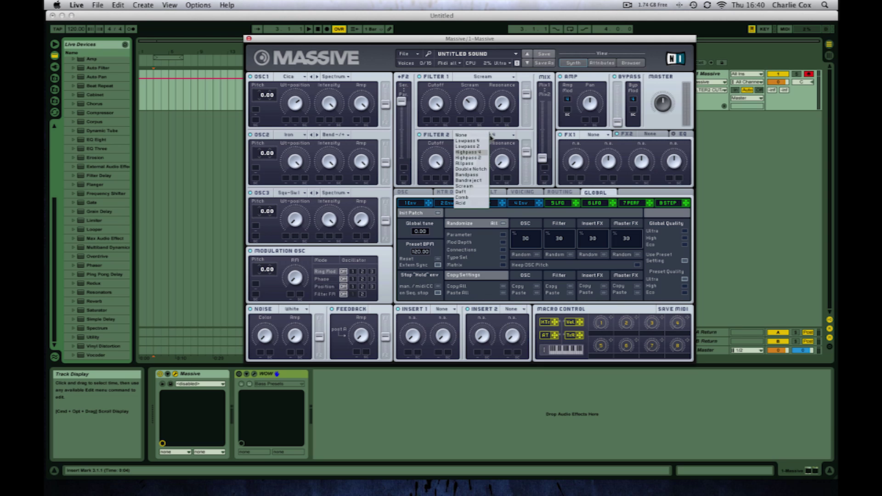
left_click(479, 145)
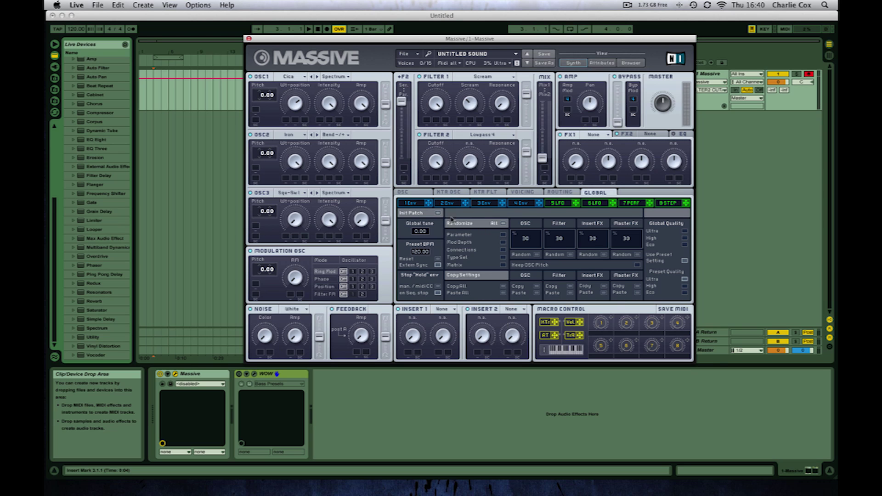
Step: Raise the decay level of envelope 4 to maximum and shorten its attack
left_click(414, 193)
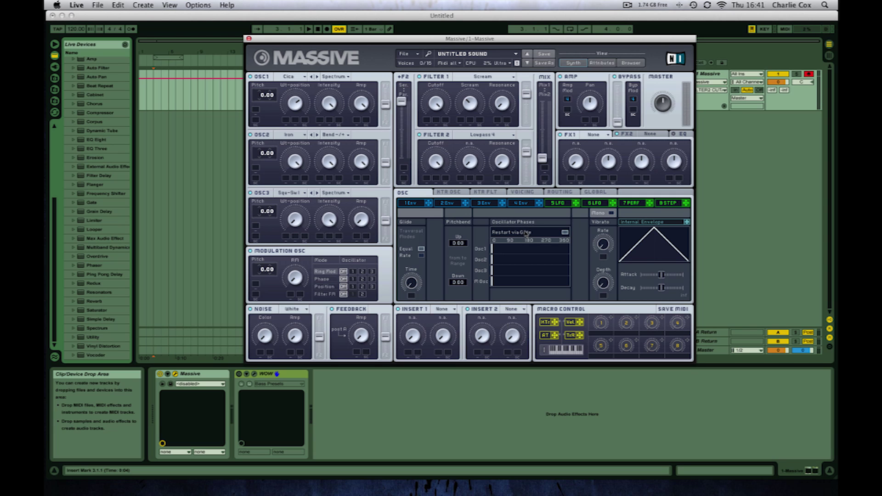
left_click(522, 207)
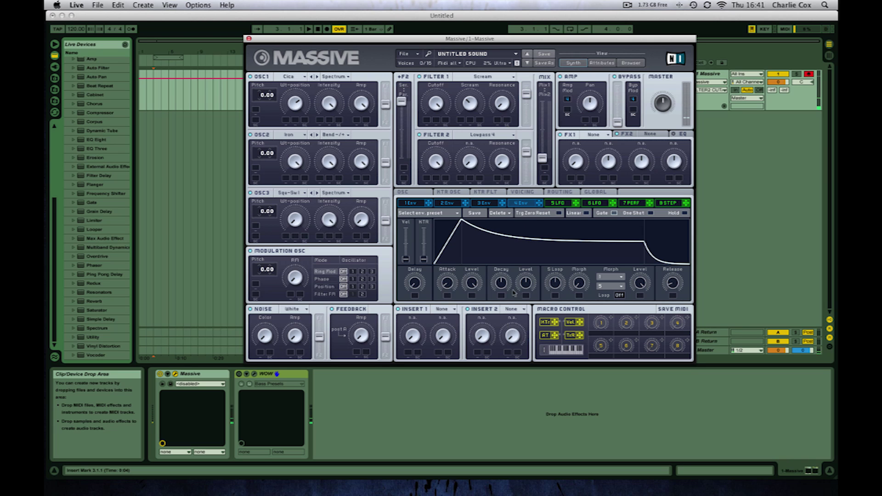
left_click_drag(525, 286, 524, 232)
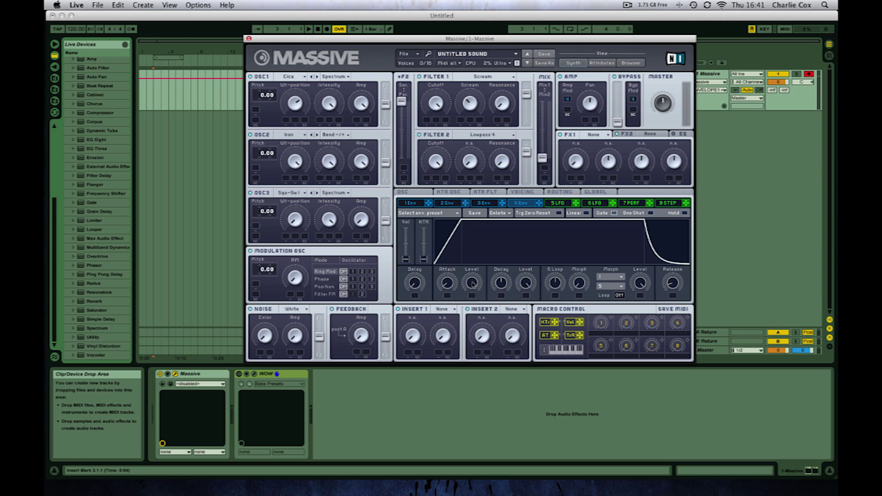
left_click_drag(447, 284, 448, 286)
key("a")
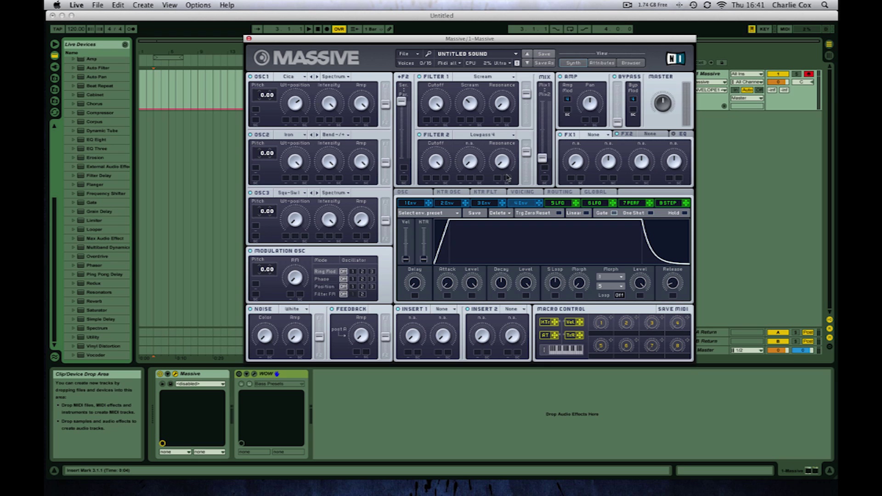
Step: Load the rising sawtooth curve into all 16 steps of the upper row of performer 7
left_click(632, 206)
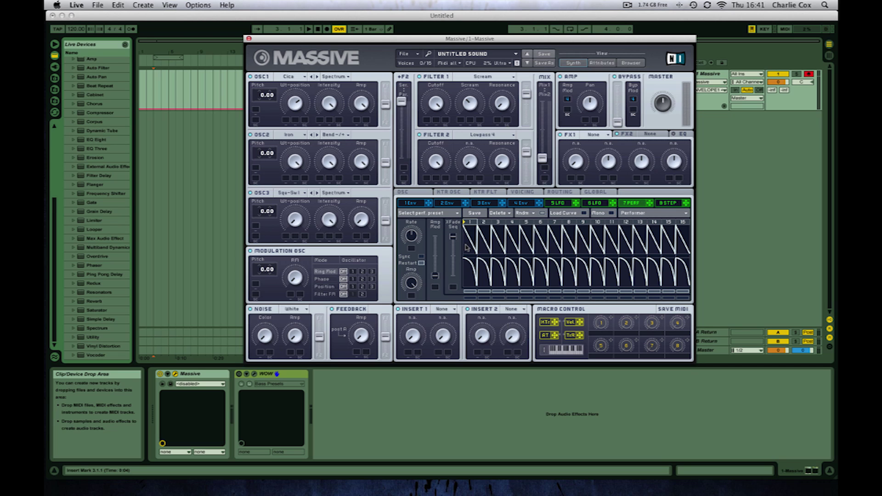
left_click(574, 214)
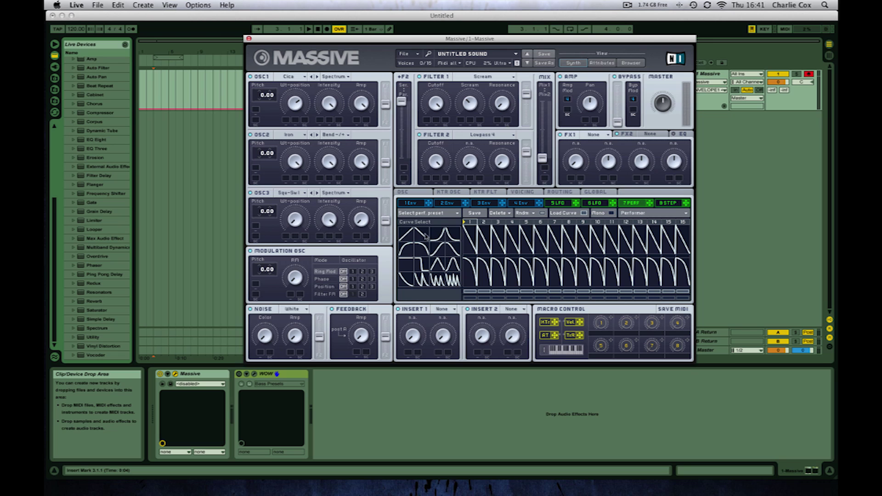
left_click_drag(410, 237, 466, 250)
left_click_drag(409, 237, 487, 248)
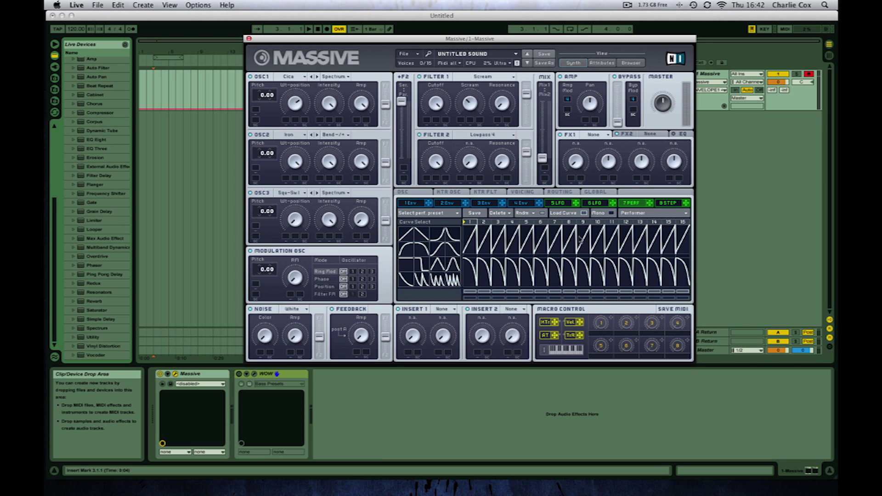
left_click(583, 214)
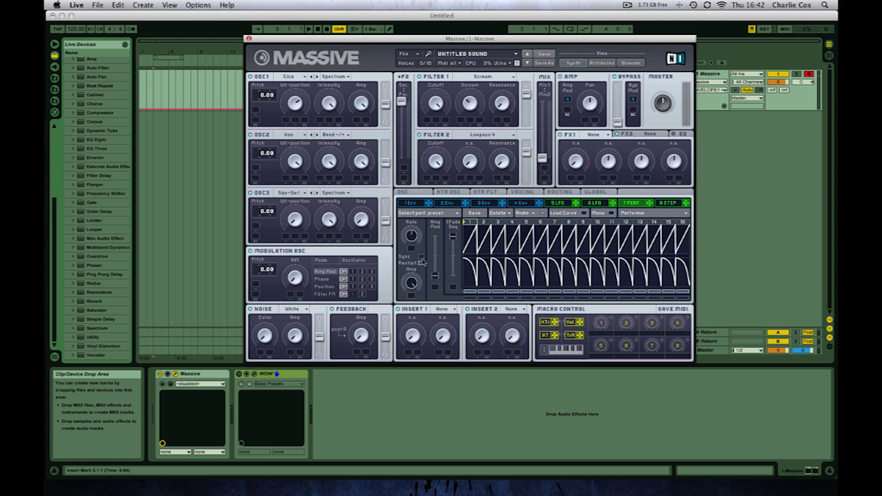
Step: Sync performer 7 to the tempo with a ratio of 1/12 and turn off its Pos option
left_click(421, 257)
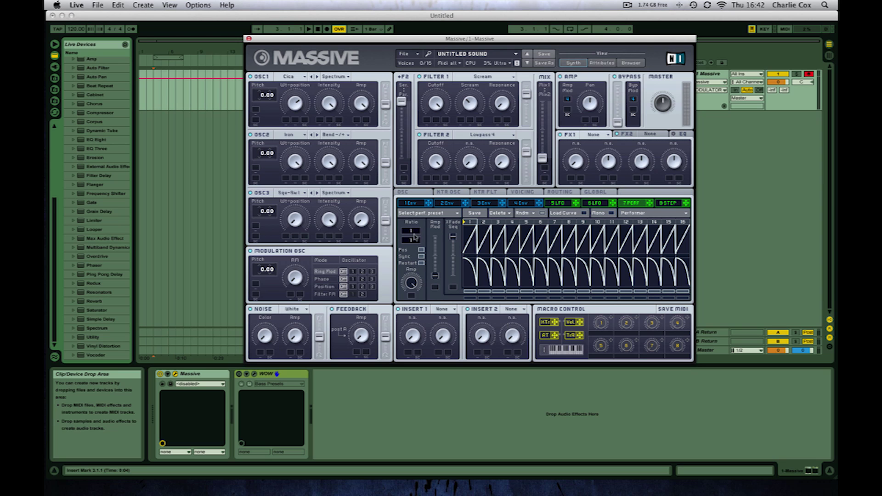
left_click_drag(414, 242, 417, 234)
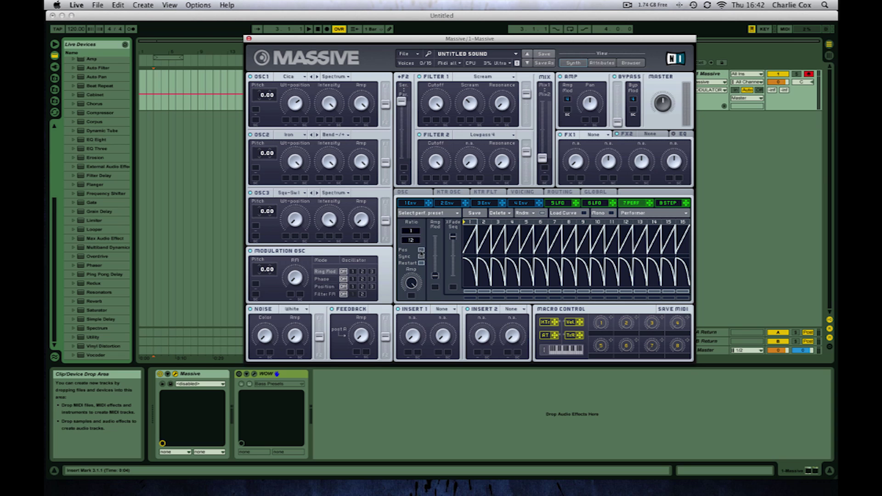
left_click(421, 254)
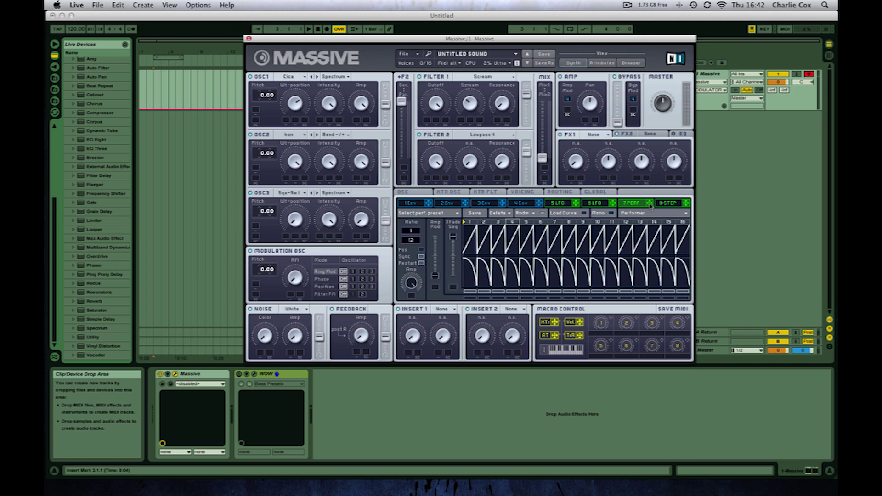
Step: Assign performer 7 as a modulation source to the Cutoff of both Filter 1 and Filter 2
left_click_drag(649, 203, 430, 123)
left_click_drag(649, 207, 427, 191)
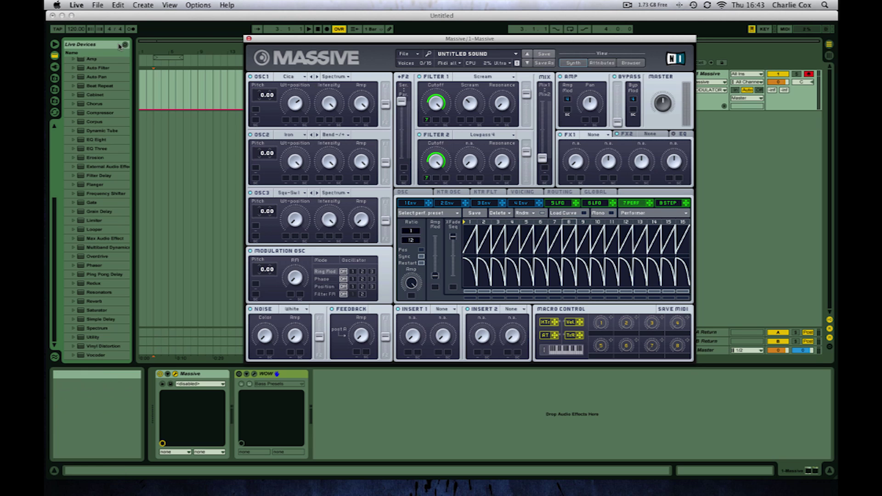
Step: Set the project tempo to 140 BPM and check performer 7's tempo ratio
left_click(73, 30)
type("16")
type("0")
key("Return")
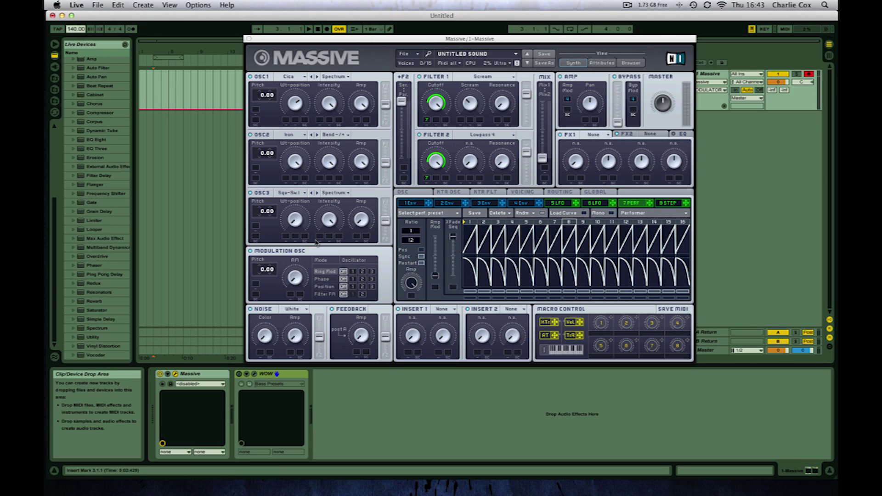
left_click_drag(414, 244, 417, 241)
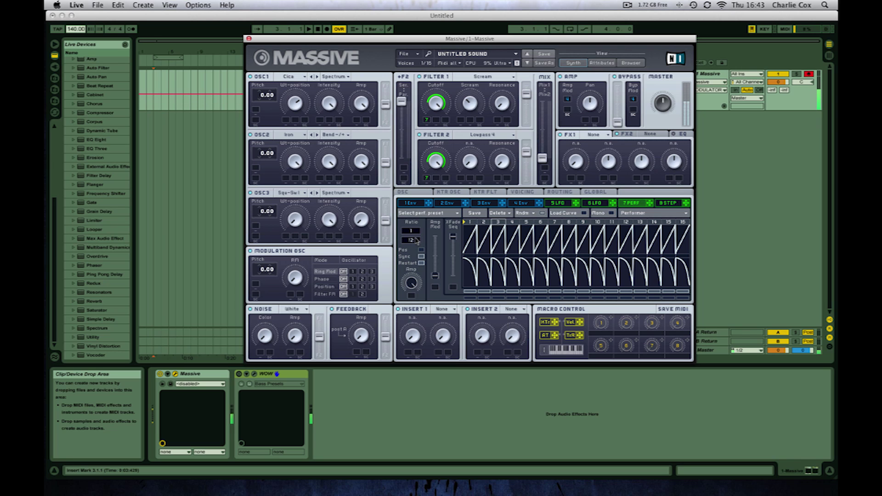
Step: Load Classic Tube in Massive's FX1 slot and raise its Dry/Wet to roughly a third
left_click(592, 135)
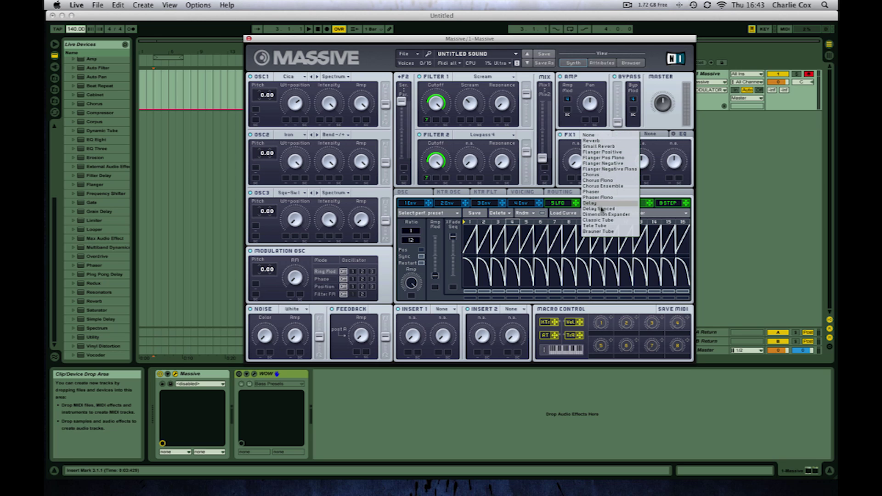
left_click(601, 221)
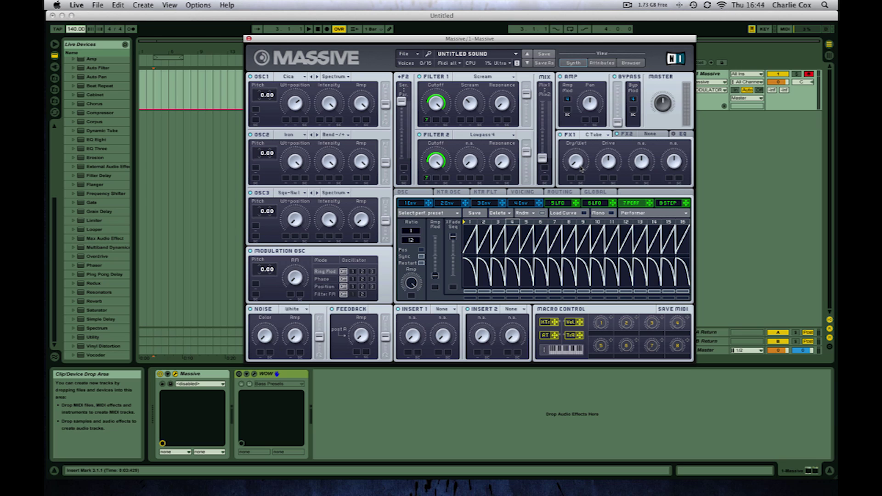
left_click_drag(581, 169, 579, 144)
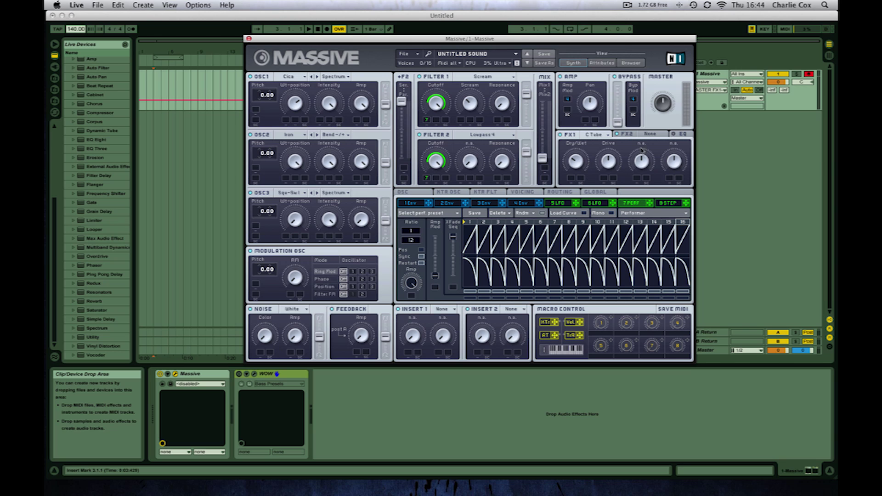
Step: Load Dimension Expander in the FX2 slot, lower its Size and raise its Dry/Wet slightly below halfway
left_click(645, 134)
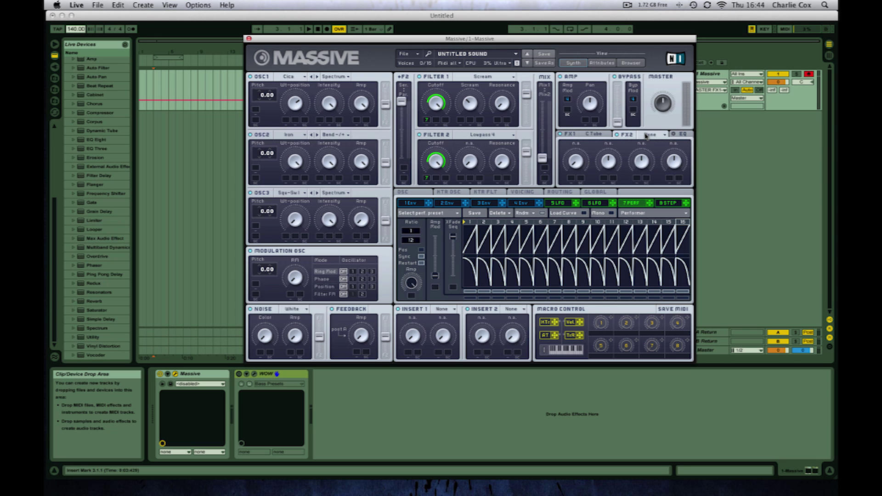
left_click(646, 135)
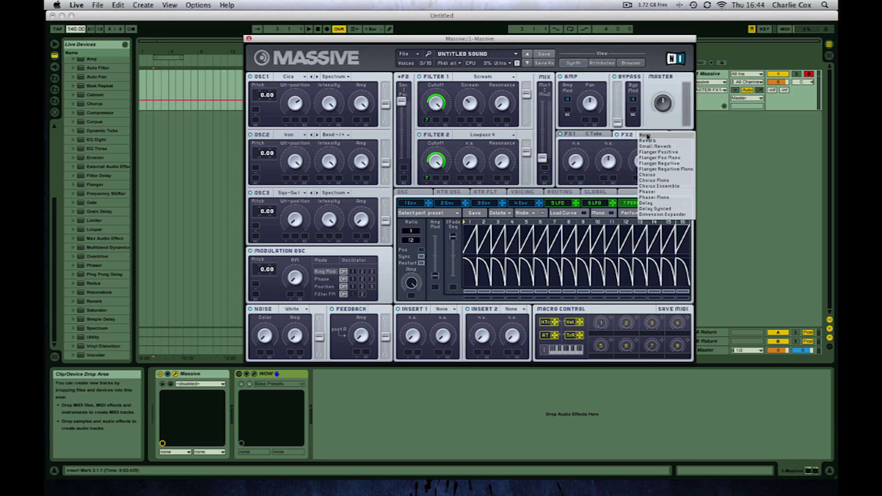
left_click(660, 215)
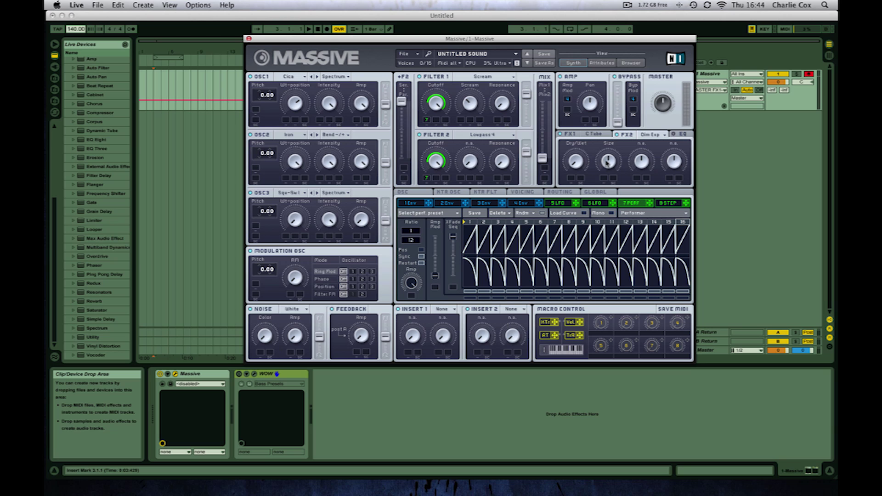
left_click_drag(608, 161, 610, 213)
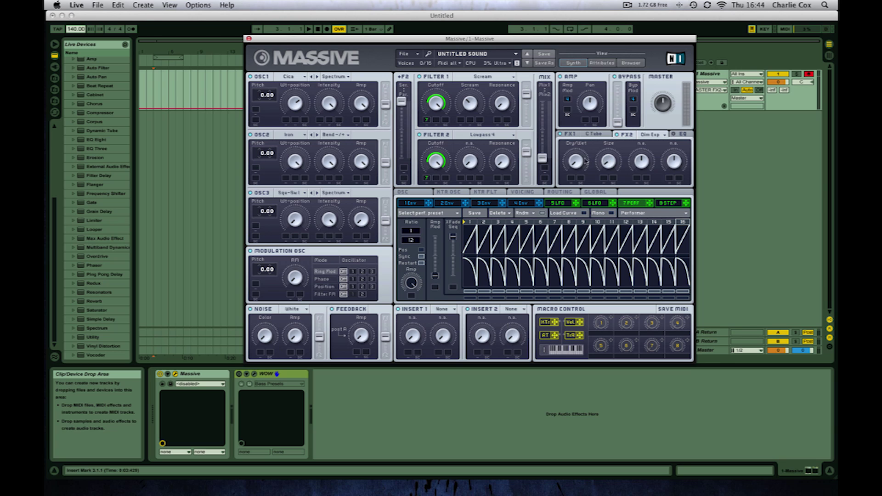
left_click_drag(576, 164, 573, 136)
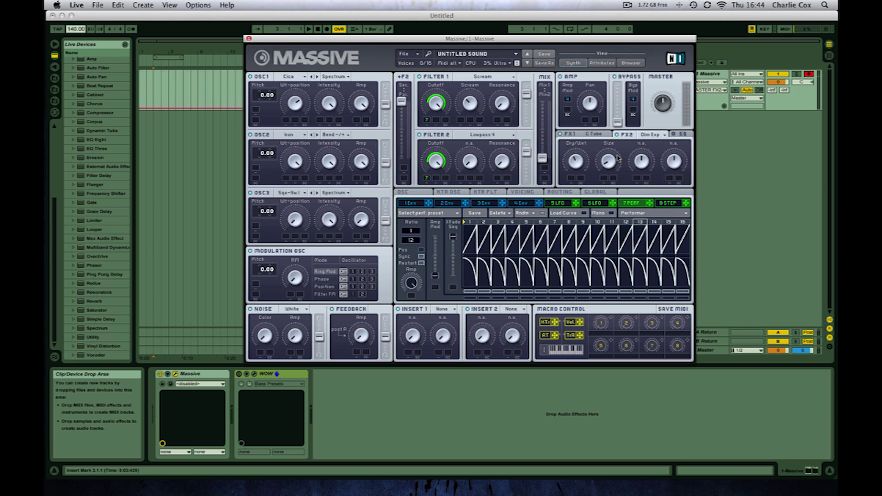
left_click_drag(580, 169, 578, 161)
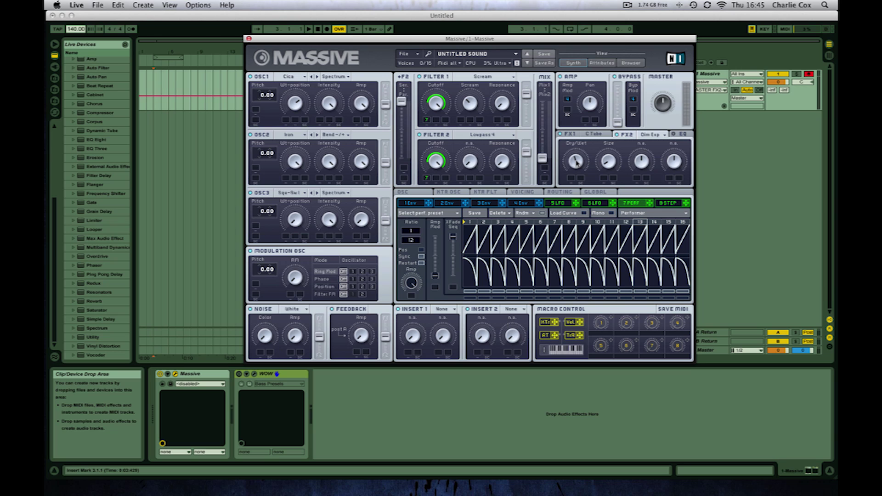
Step: Shape Massive's EQ by lowering the Low Shelf and raising the Boost and High Shelf
left_click(684, 135)
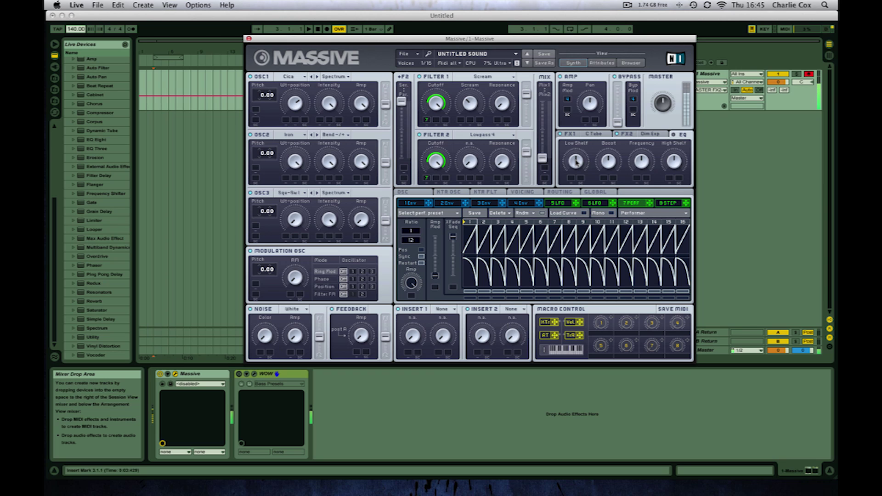
left_click(576, 162)
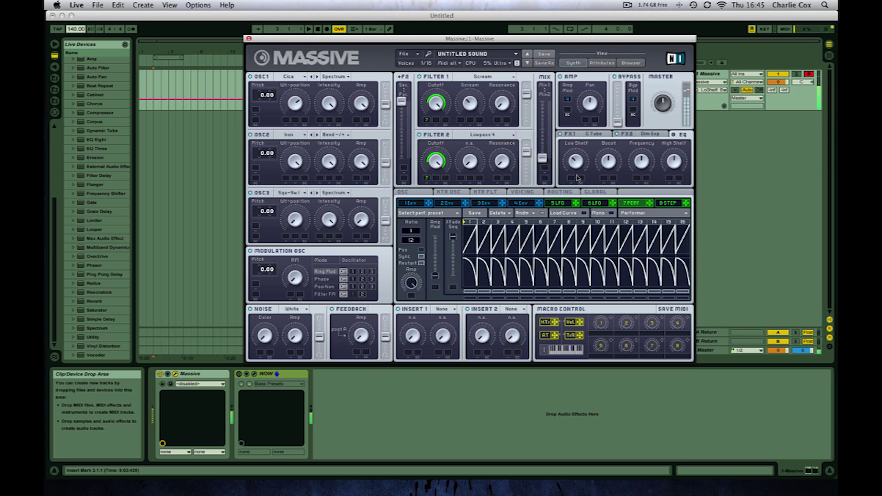
left_click_drag(641, 163, 607, 153)
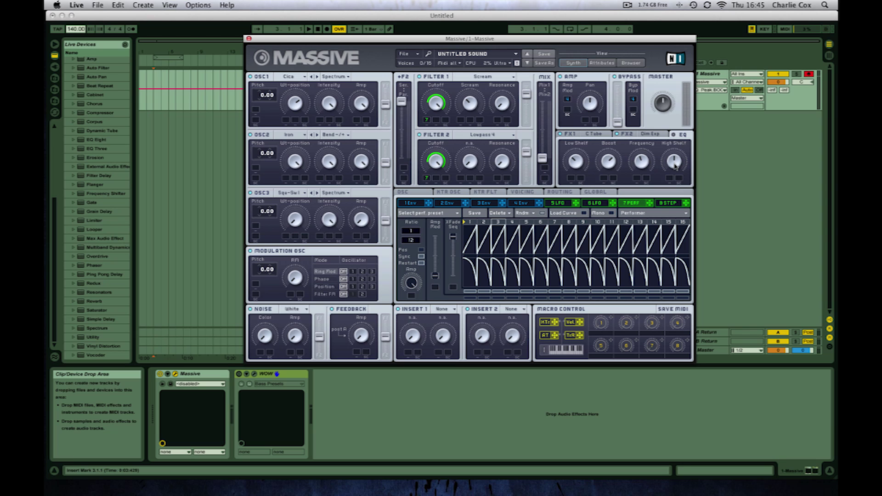
left_click_drag(676, 167, 672, 146)
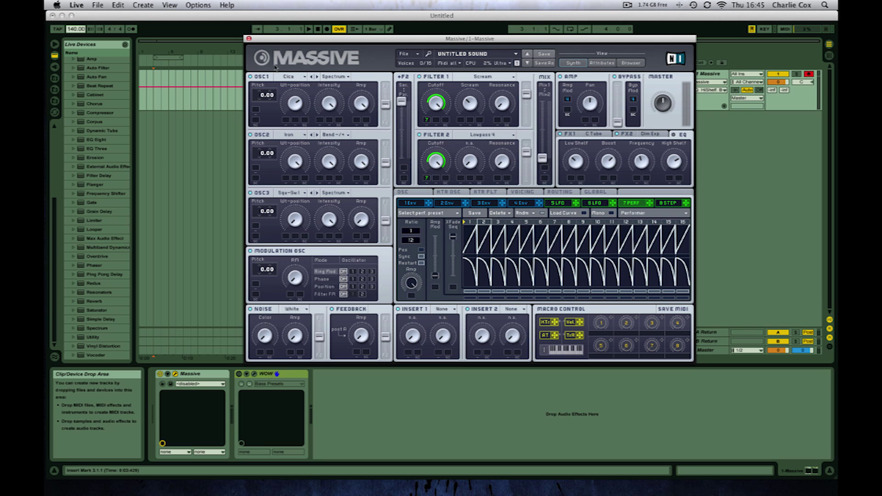
Step: Close Massive, open the WOW effect on the same track and load its Classic preset Filtered Gate
left_click(248, 38)
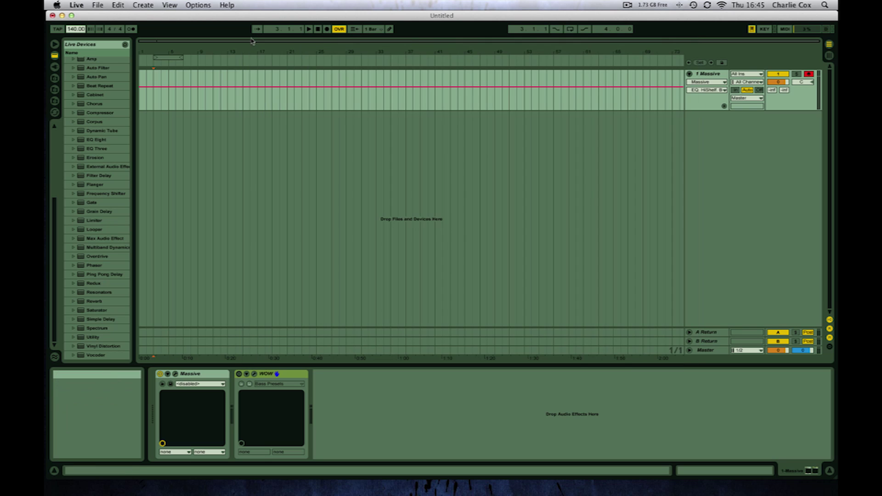
left_click(254, 374)
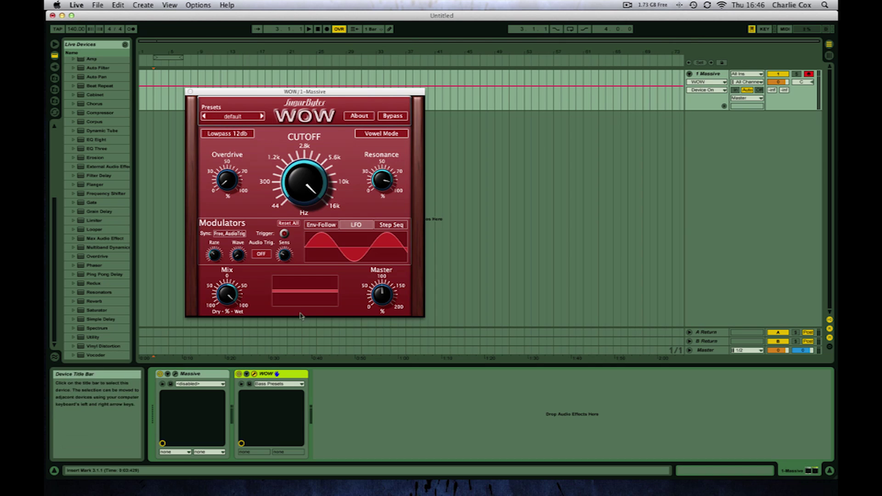
left_click(224, 117)
mouse_move(225, 142)
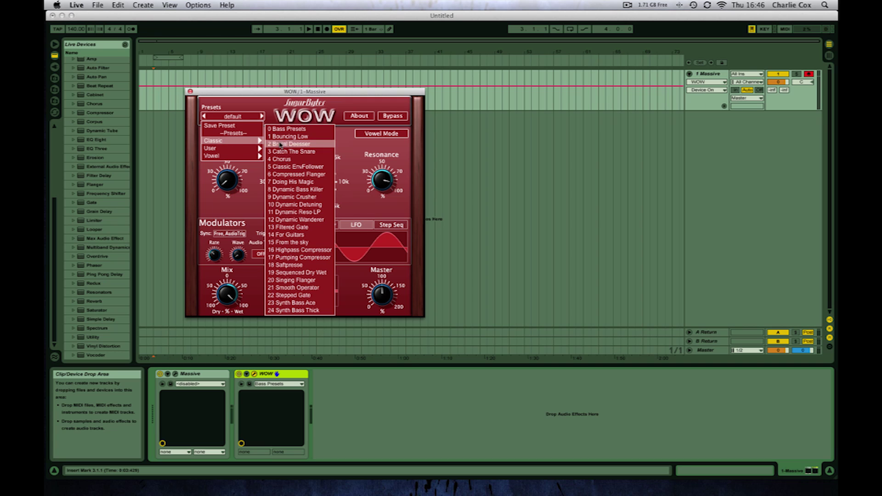
left_click(297, 228)
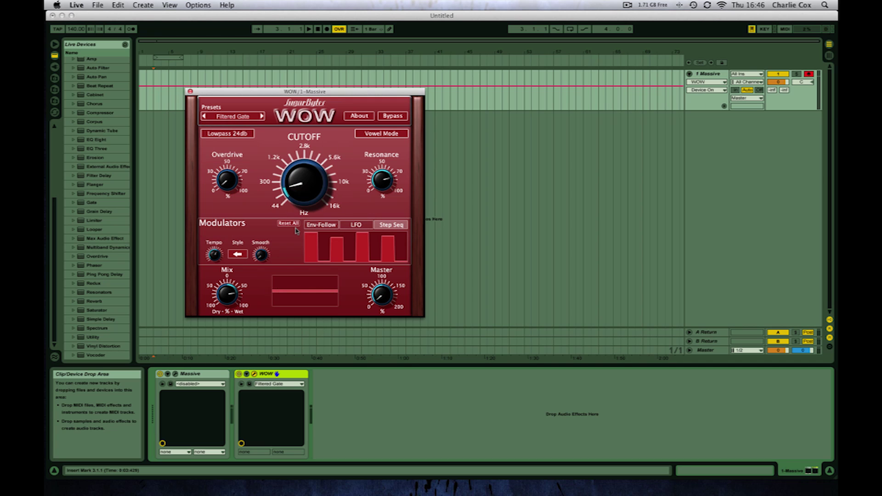
Step: Change WOW's filter type to Band Reject and raise the Overdrive to about 40%
left_click(233, 134)
left_click(234, 138)
left_click(233, 137)
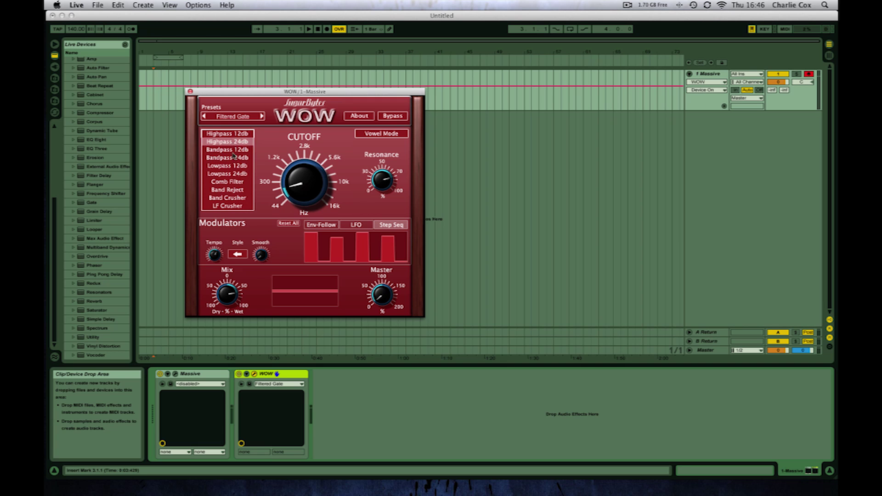
left_click(237, 190)
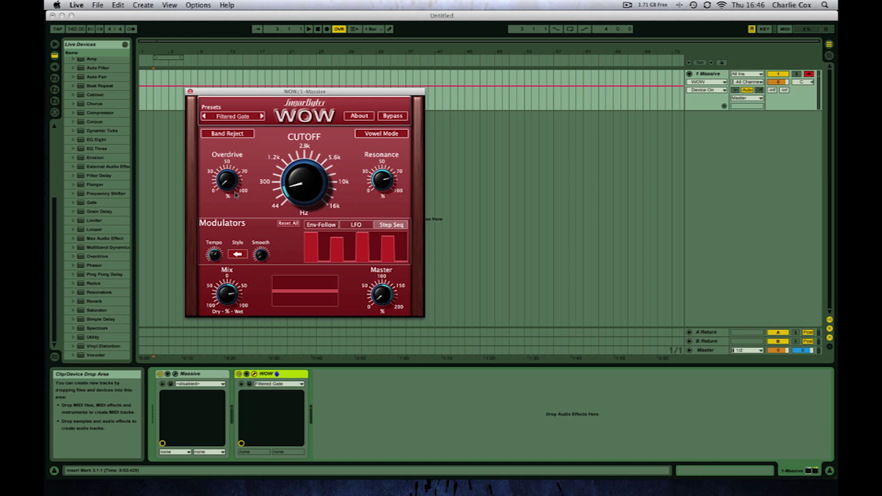
left_click_drag(228, 185, 231, 126)
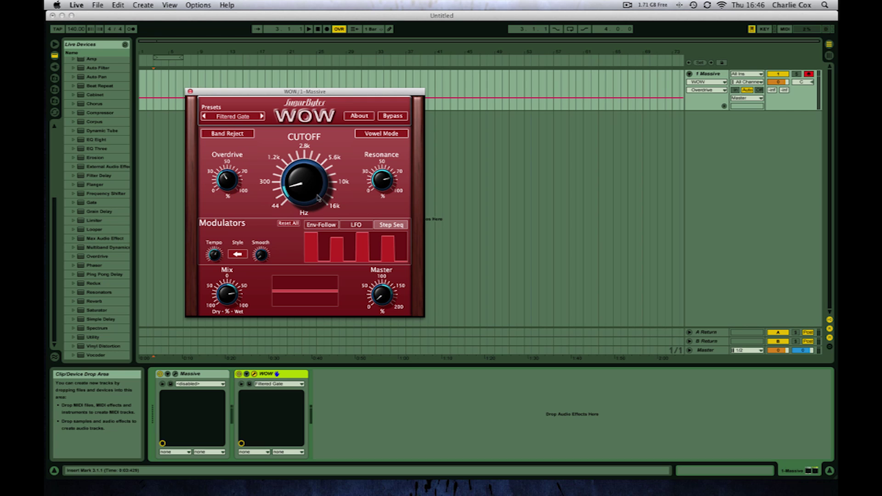
Step: Set WOW's Cutoff to just under 300 Hz and keep a positive Env Follower modulation amount on it
left_click_drag(306, 193, 307, 188)
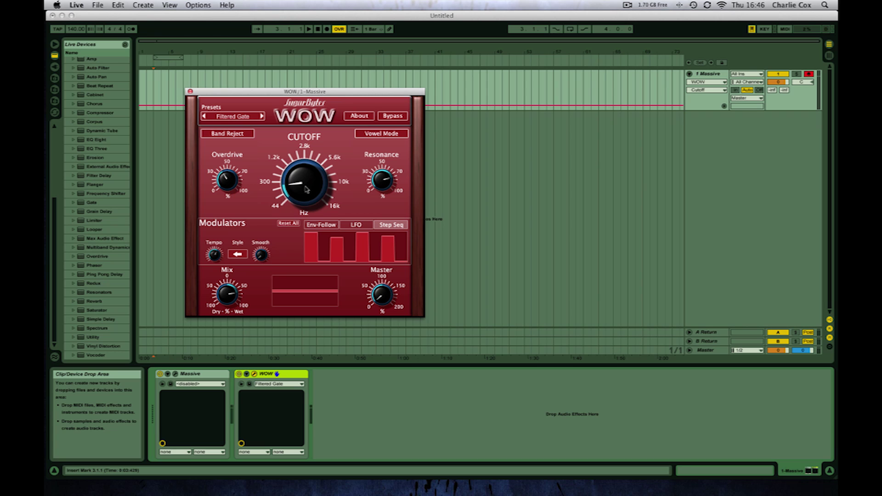
left_click_drag(306, 188, 306, 188)
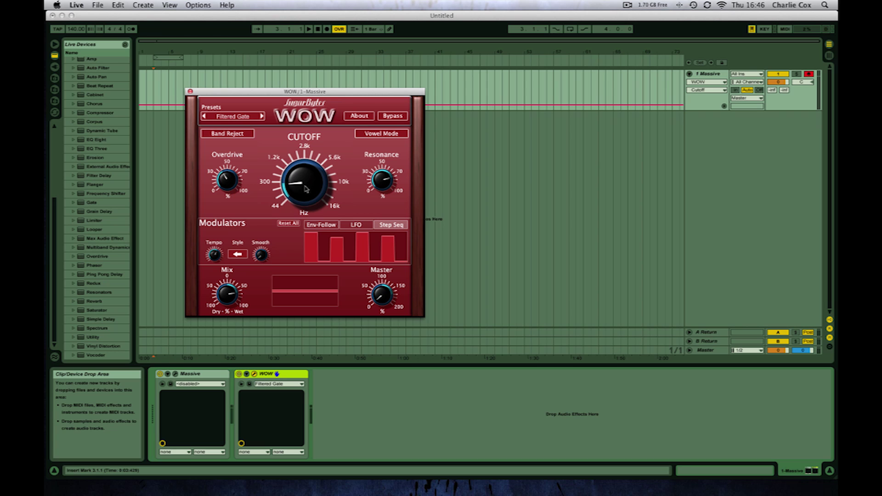
right_click(306, 190)
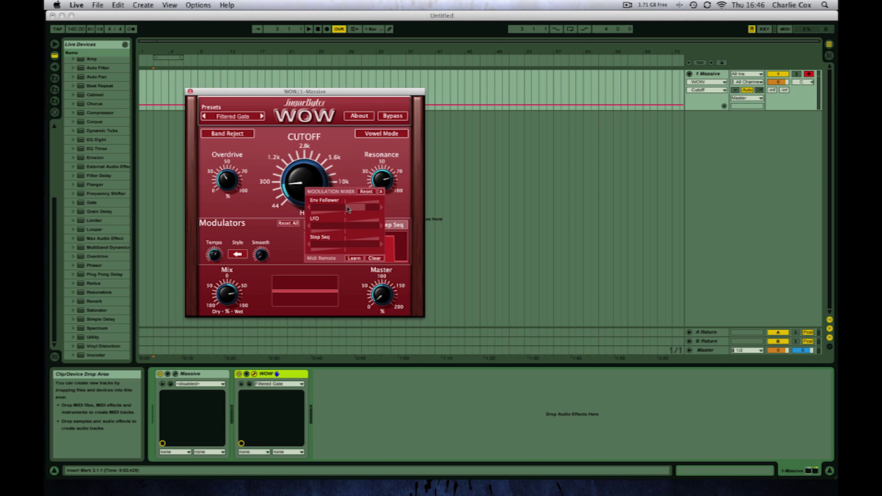
left_click_drag(365, 210, 361, 211)
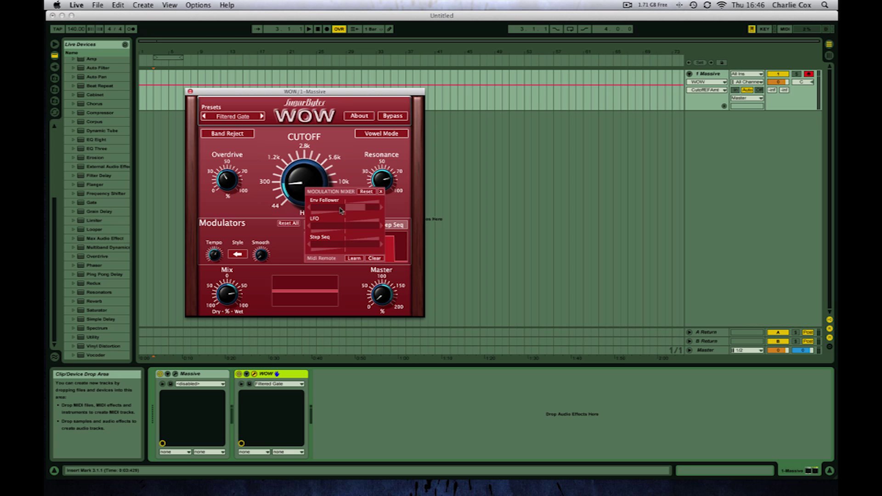
left_click(354, 289)
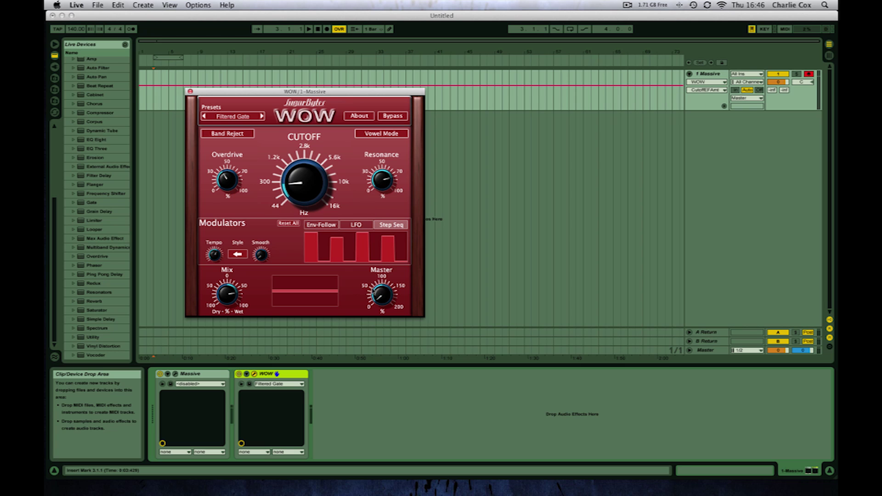
Step: Remove the Step Seq modulation from WOW's Master level
left_click(384, 299)
left_click_drag(410, 304, 383, 304)
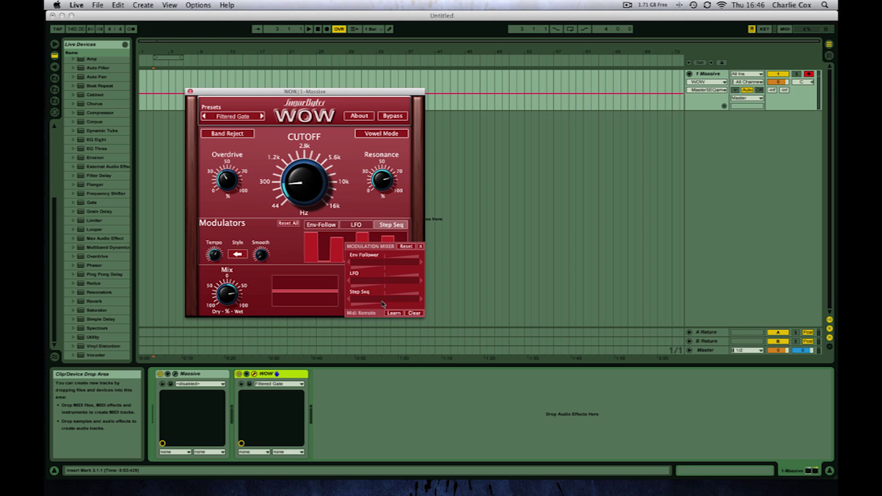
left_click(343, 281)
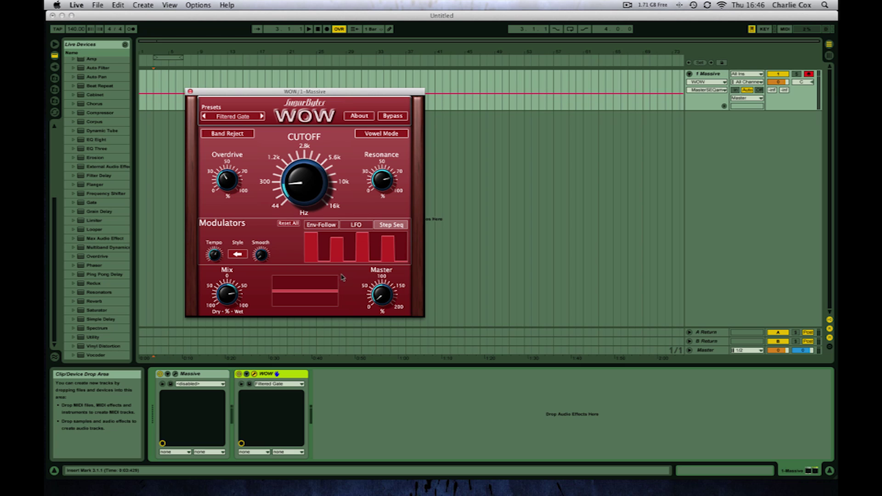
Step: Set WOW's Mix to fully wet, raise the Master level well above 100%, and close the plug-in window
left_click(229, 297)
left_click_drag(382, 298, 383, 155)
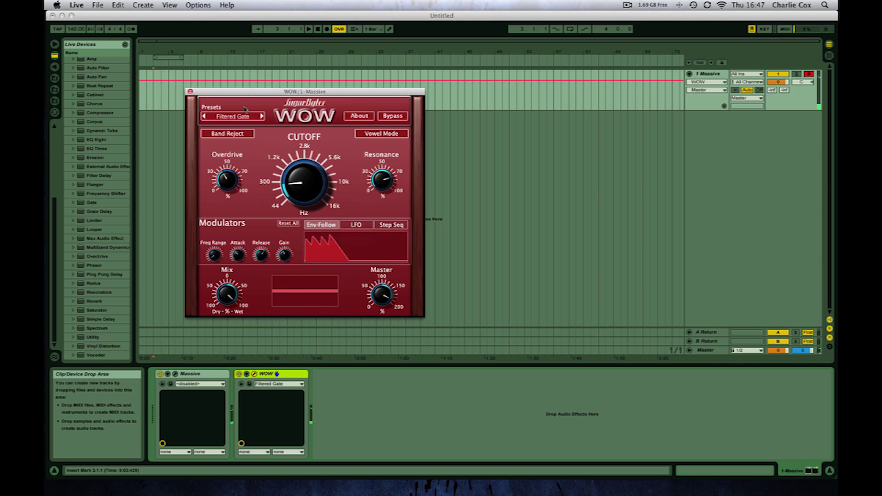
left_click(190, 92)
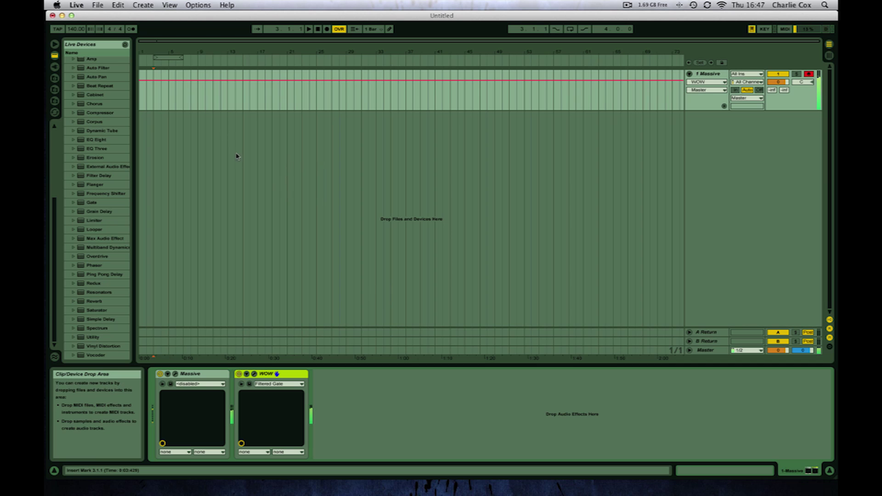
Step: Compare the sound with WOW switched off and on, and review its filter and envelope follower settings
left_click(239, 375)
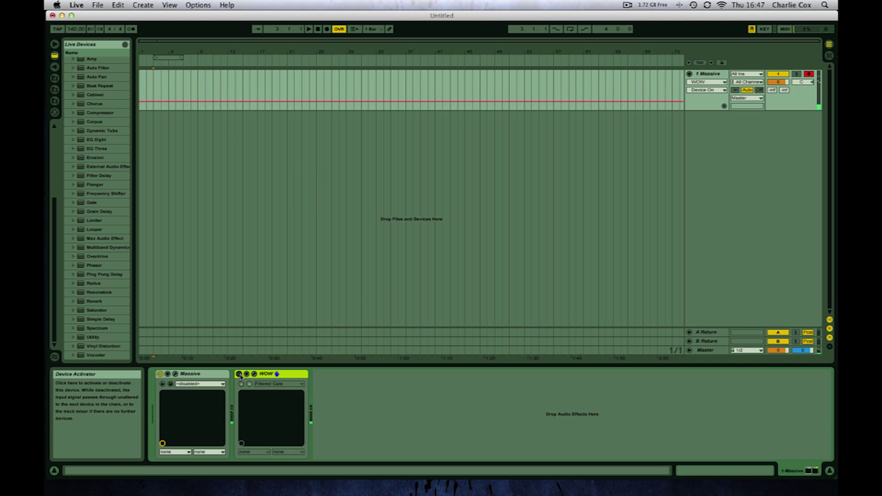
left_click(239, 375)
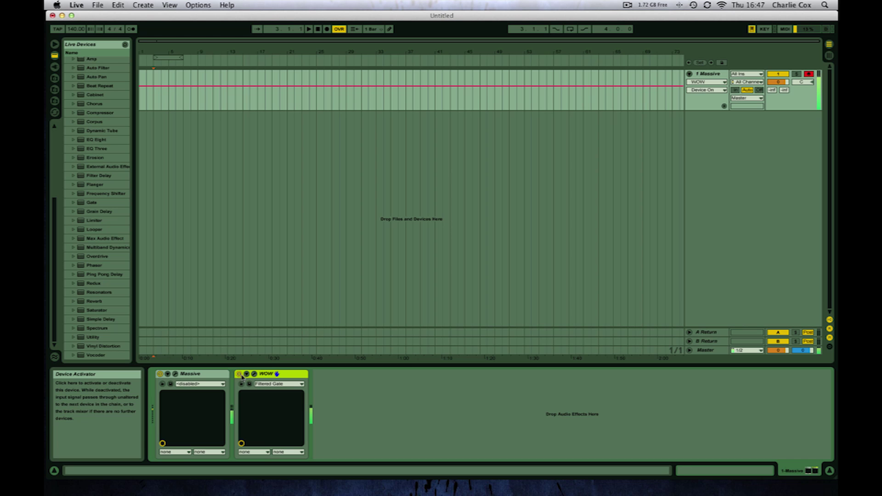
left_click(254, 374)
left_click_drag(292, 96, 318, 98)
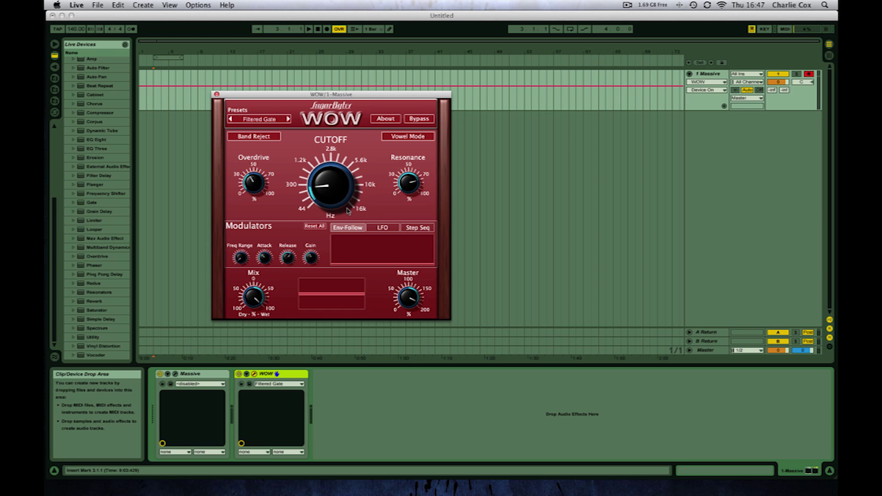
mouse_move(322, 265)
left_click(217, 95)
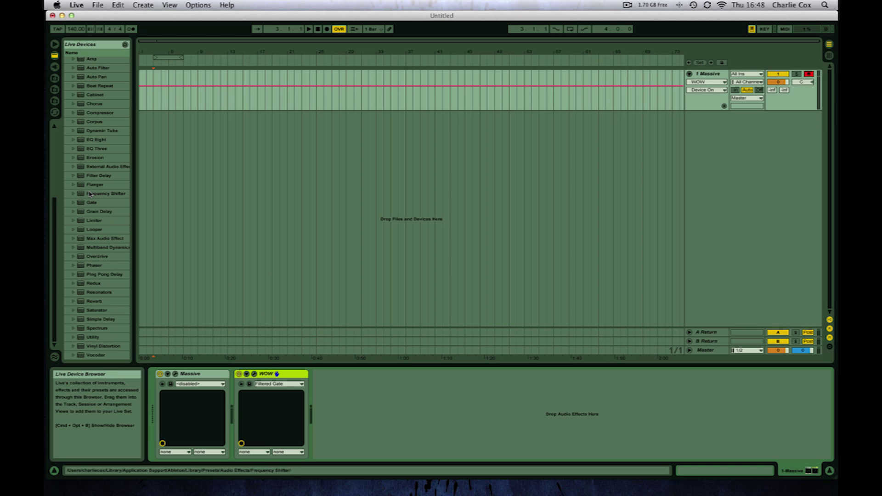
Step: Add an EQ Eight after WOW and make its first band a low cut at about 35 Hz
double_click(91, 140)
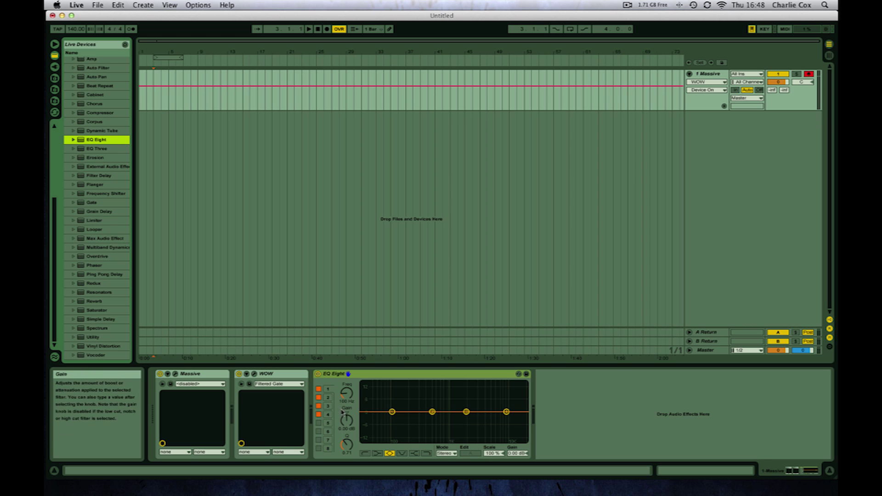
left_click_drag(392, 411, 369, 414)
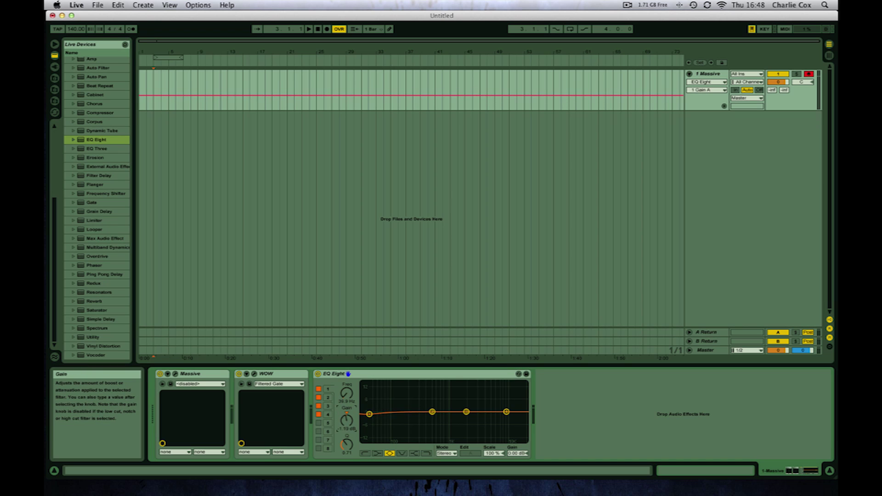
left_click(365, 454)
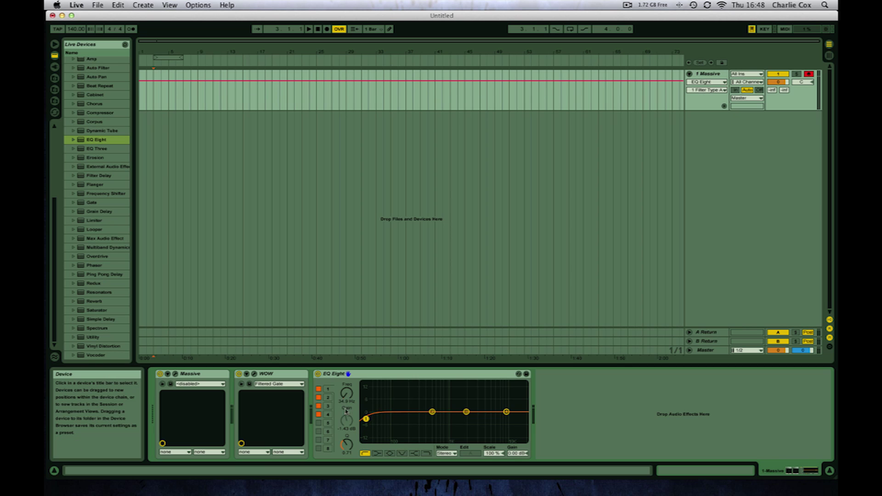
Step: Boost EQ Eight's second band about 4.9 dB at 625 Hz with a slightly narrower Q, and compare the sound with the EQ off and on
left_click(431, 412)
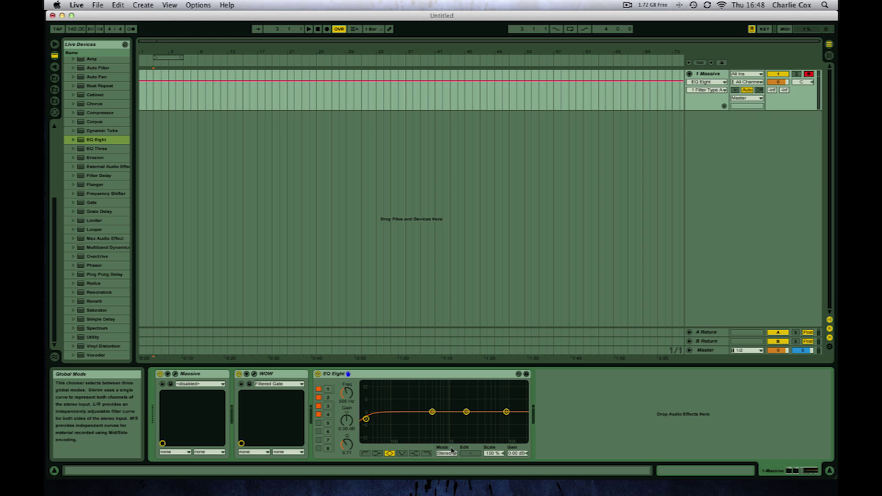
left_click(347, 399)
left_click_drag(348, 399, 347, 393)
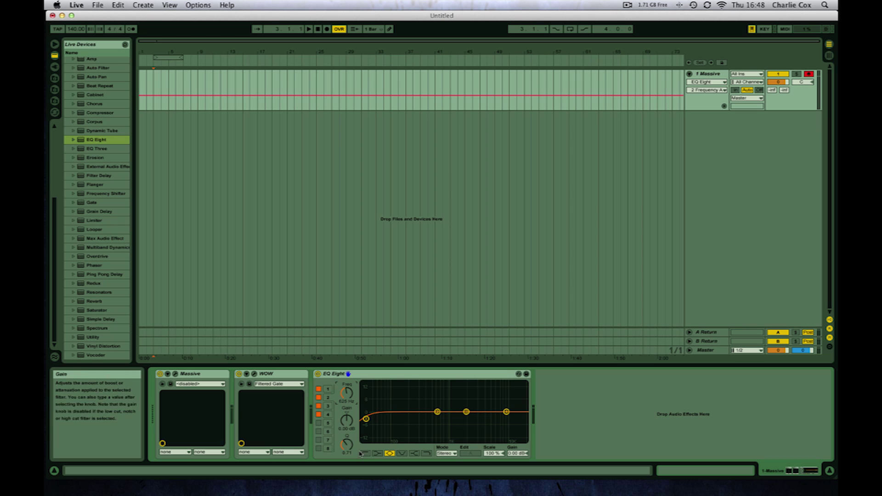
mouse_move(348, 429)
left_mouse_down()
mouse_move(347, 416)
mouse_move(348, 437)
left_mouse_up()
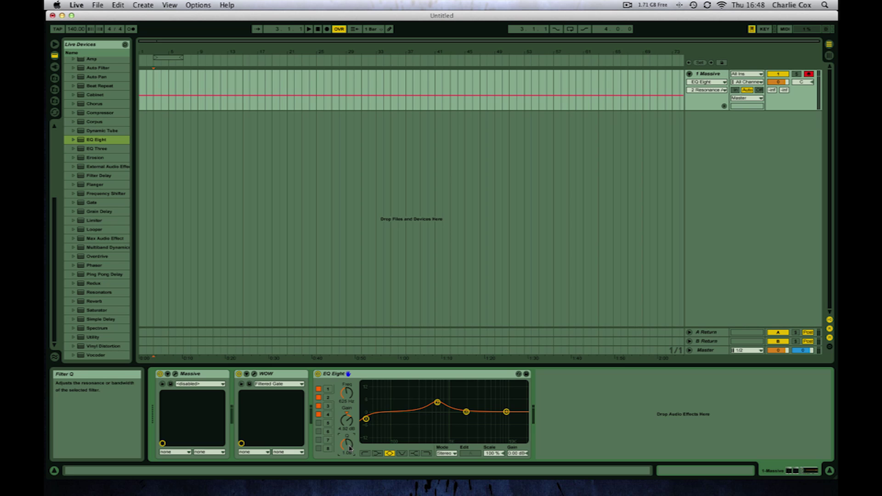
left_click(317, 374)
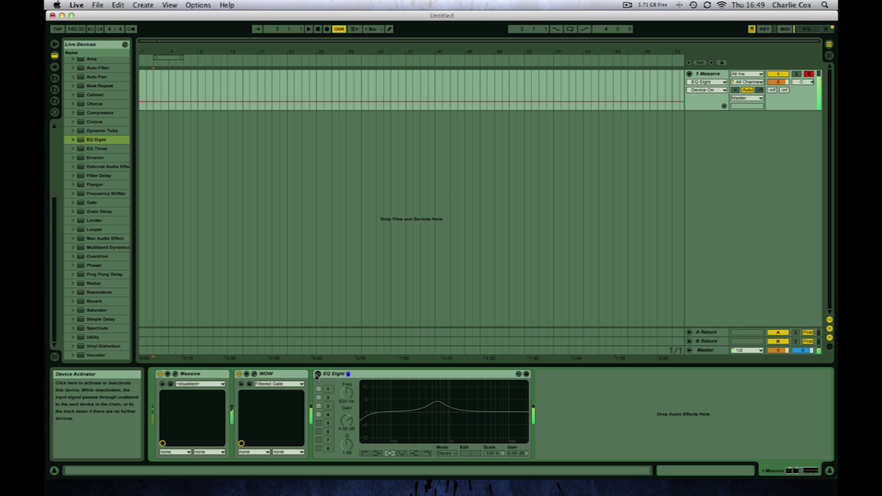
left_click(317, 374)
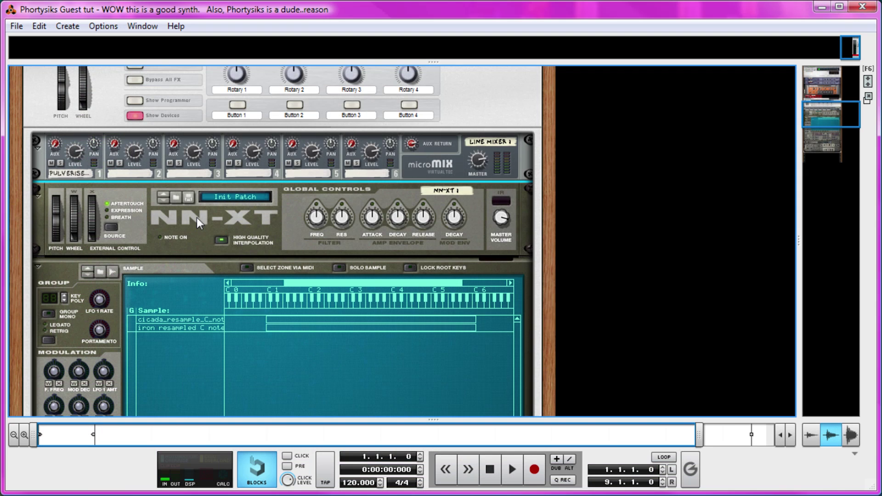
Step: Switch to Reason and review the NN-XT patch with its cicada and iron resampled C note zones, selecting the iron zone
scroll(223, 214, "down", 5)
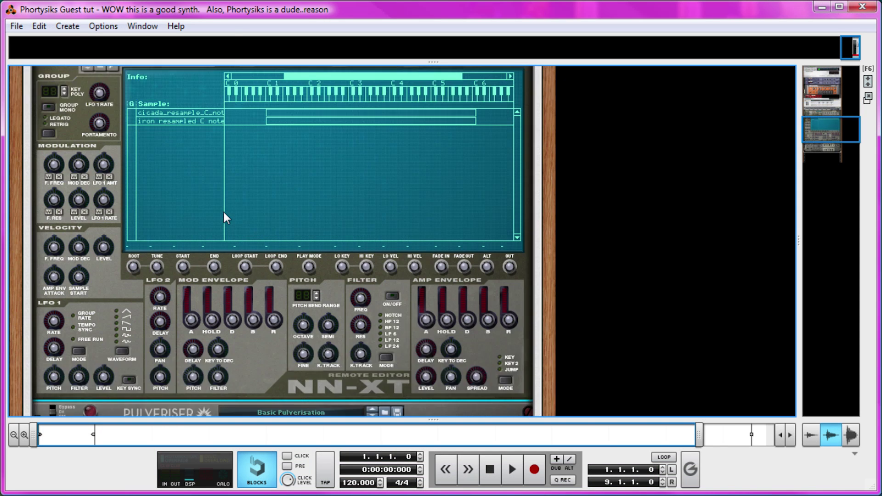
scroll(224, 213, "down", 4)
scroll(208, 240, "up", 8)
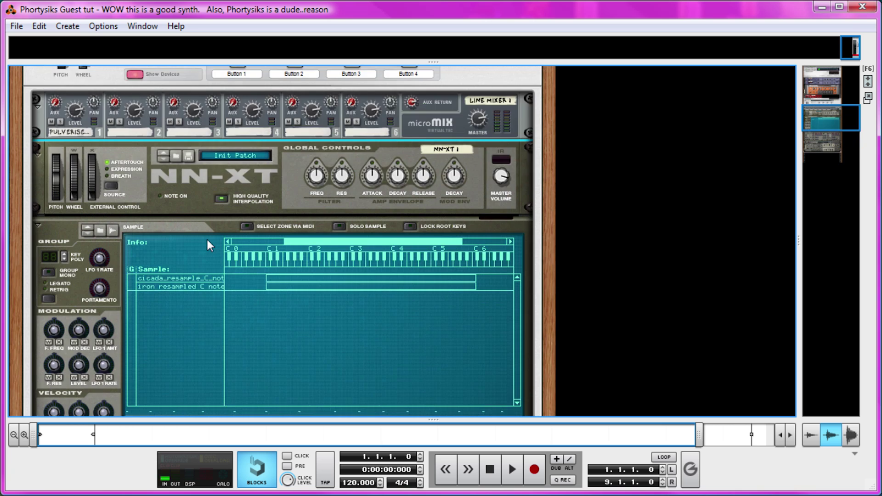
scroll(206, 238, "down", 3)
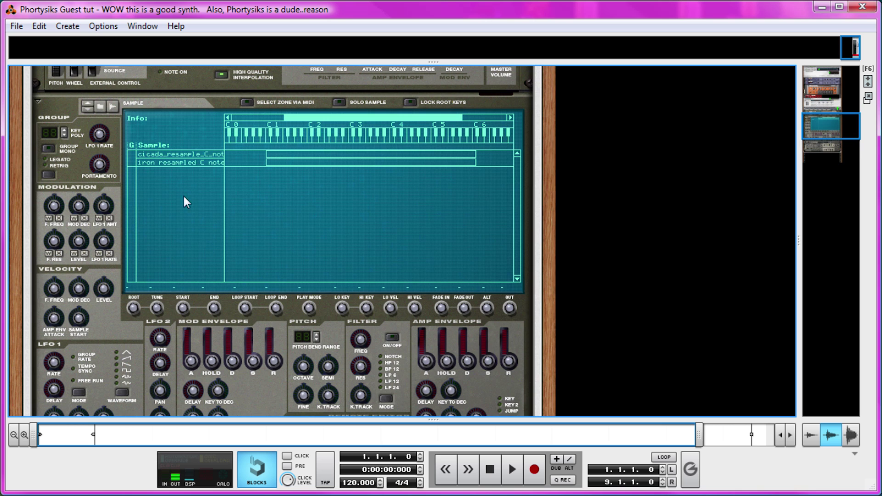
scroll(190, 133, "down", 4)
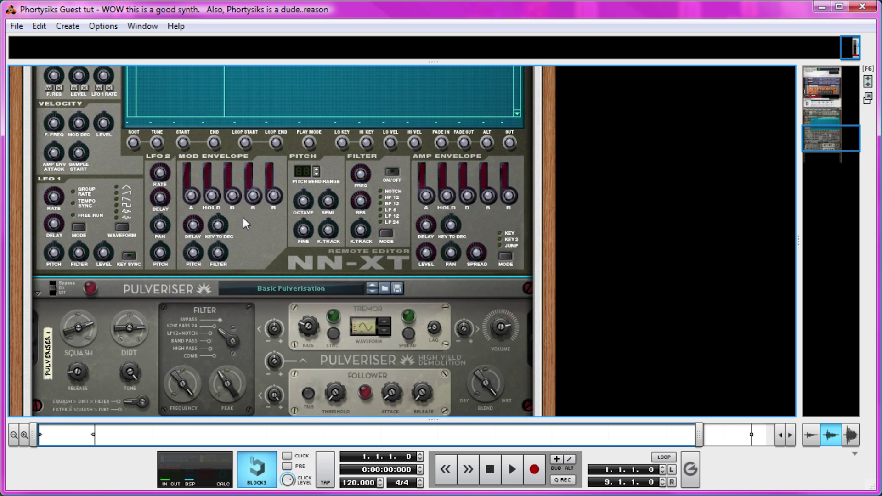
scroll(75, 172, "up", 3)
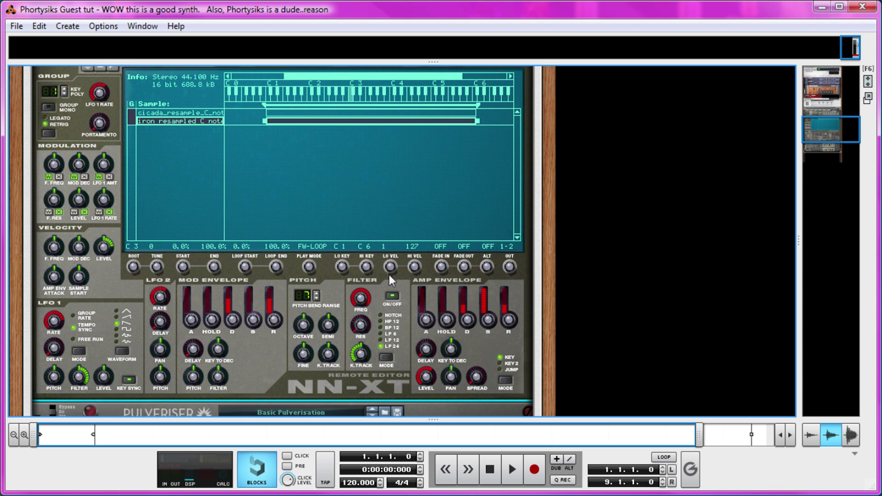
Step: Toggle the Pulveriser's bypass switch to compare the sound, and review the selected NN-XT zone's settings
scroll(308, 313, "down", 5)
left_click(51, 207)
left_click(55, 206)
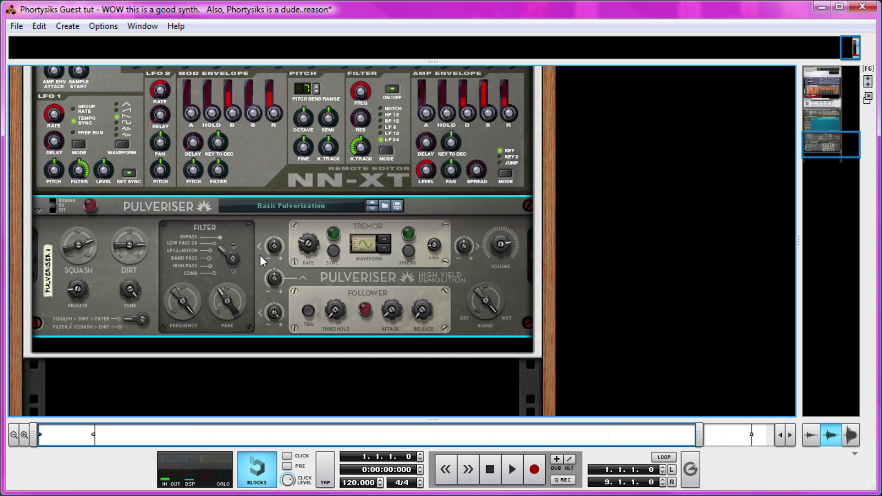
scroll(270, 175, "up", 3)
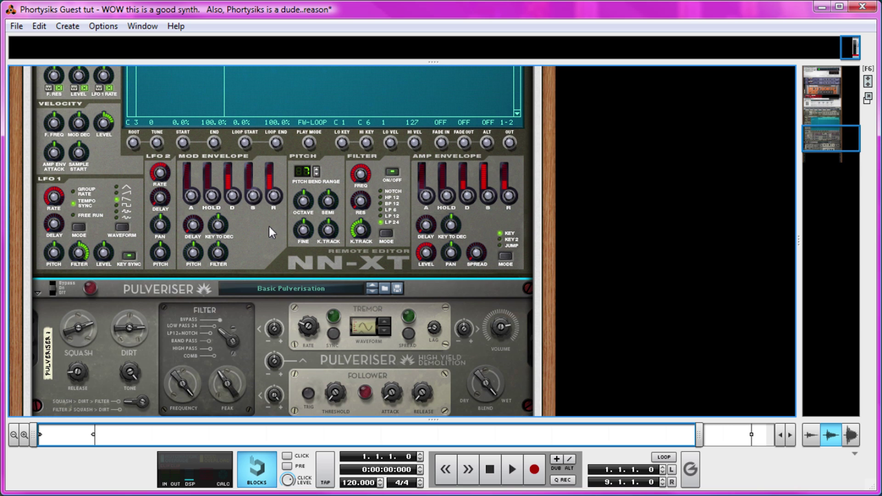
scroll(269, 226, "up", 6)
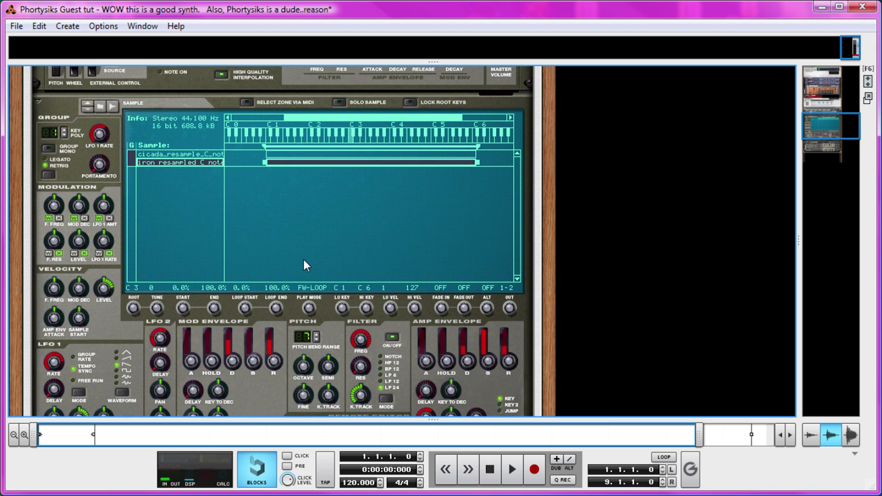